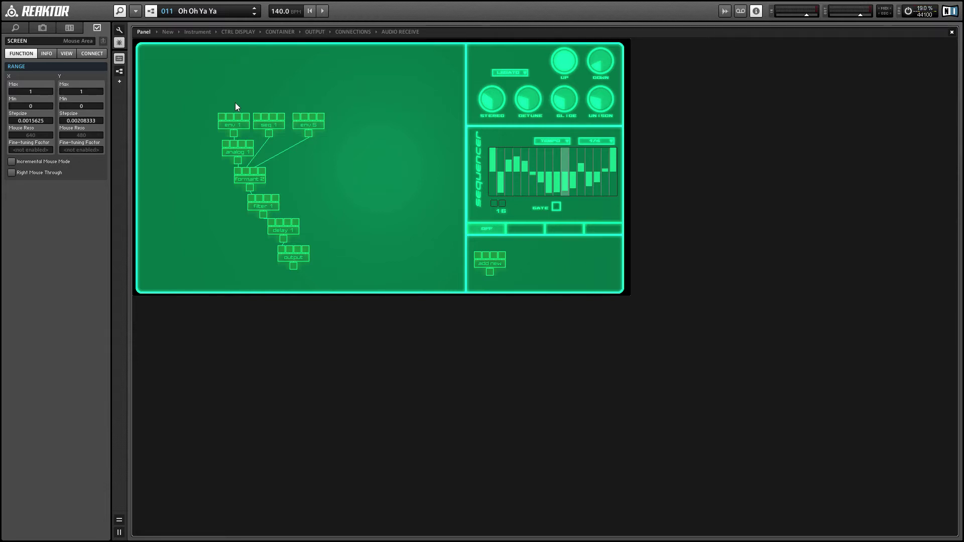
- Select the env 1 module so its attack, decay and release envelope editor appears
{"action": "mouse_move", "coordinate": [246, 126]}
{"action": "left_mouse_down"}
{"action": "mouse_move", "coordinate": [224, 125]}
{"action": "mouse_move", "coordinate": [240, 130]}
{"action": "left_mouse_up"}
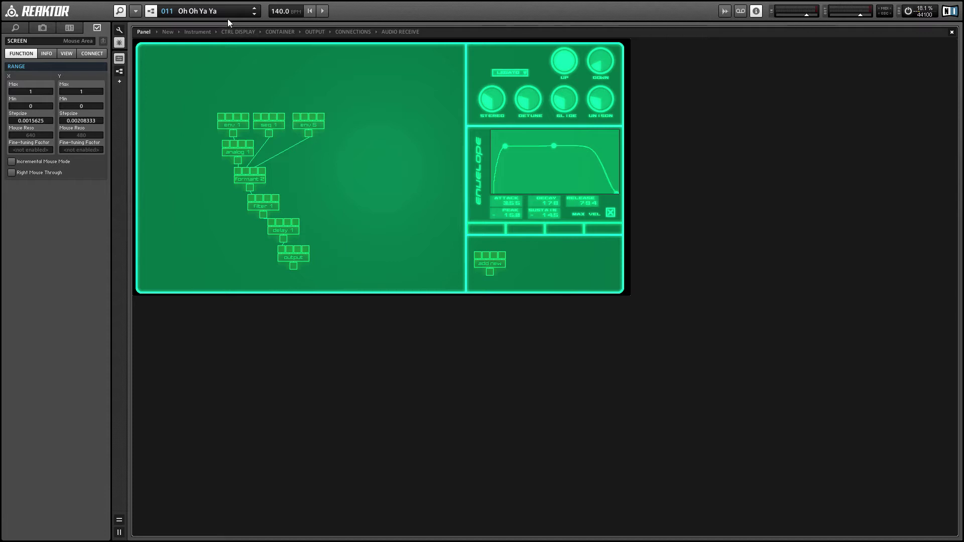
- Load snapshot 1: 1 - INIT from the snapshot list
{"action": "left_click", "coordinate": [213, 11]}
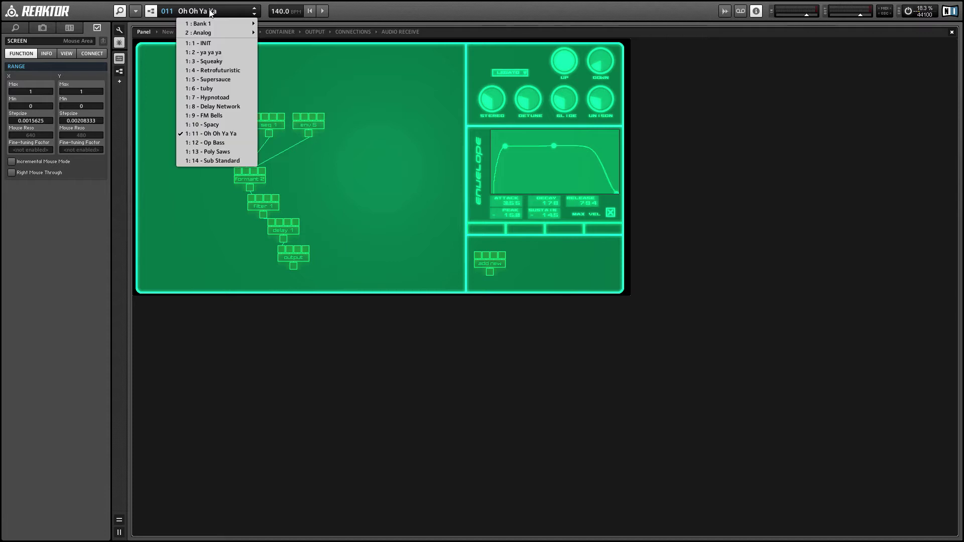
{"action": "left_click", "coordinate": [203, 46]}
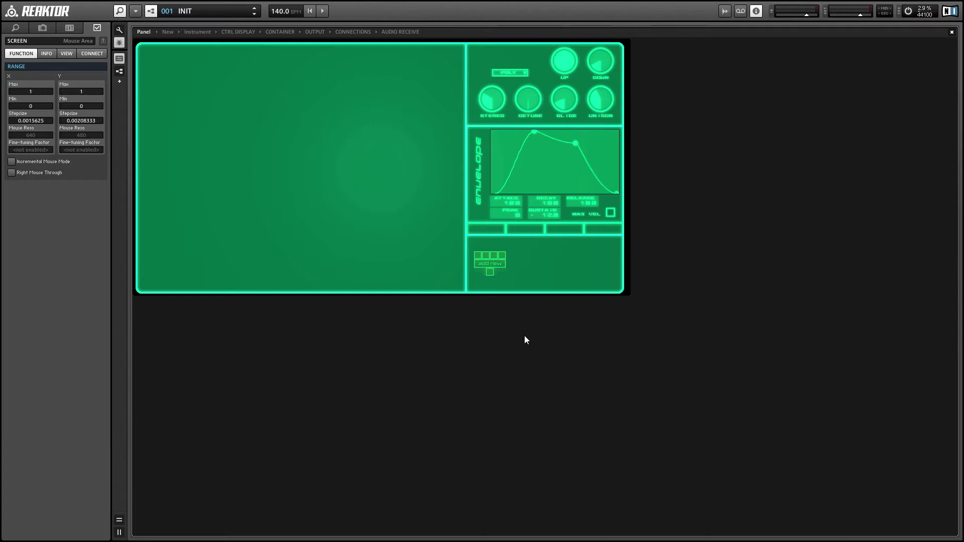
- Drop an output module onto the empty INIT patch beside the add-new slot
{"action": "left_click", "coordinate": [484, 264]}
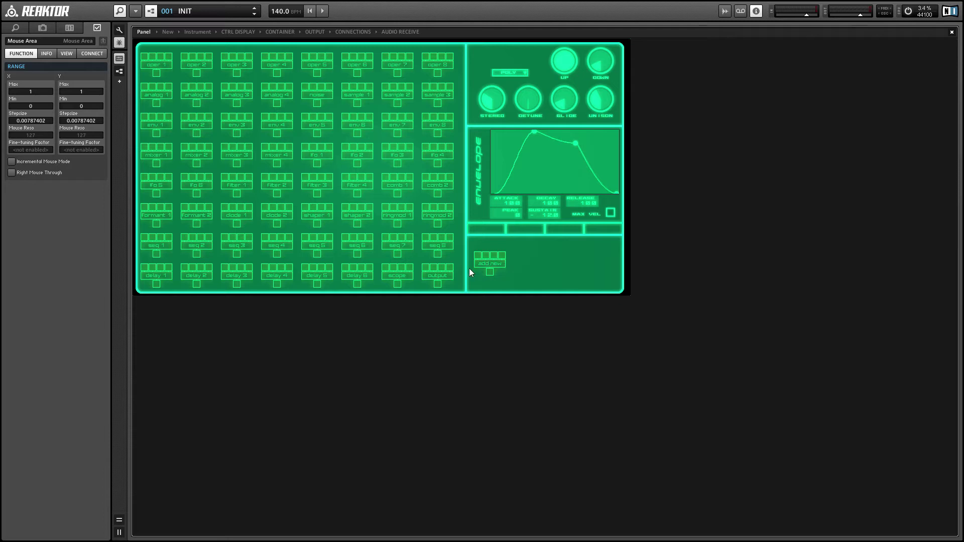
{"action": "left_click", "coordinate": [435, 277]}
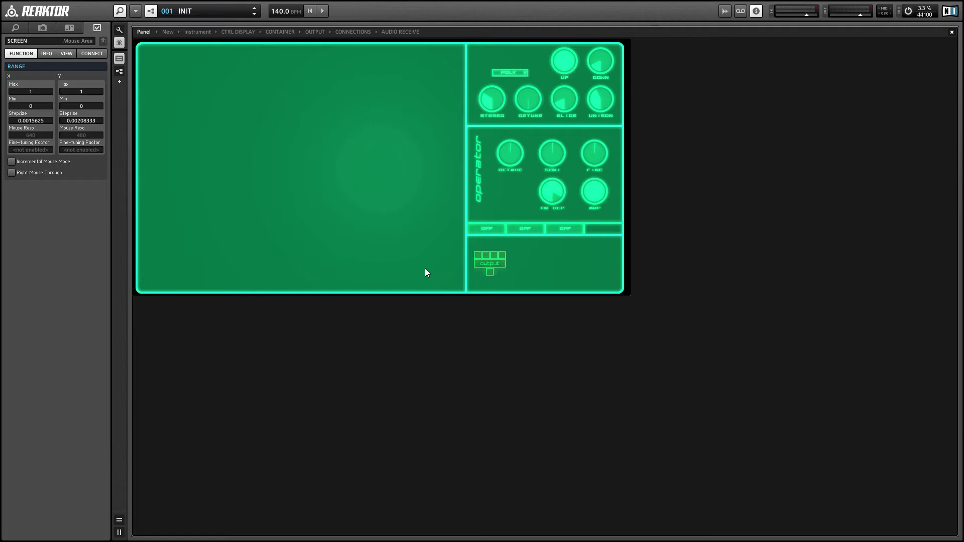
{"action": "left_click", "coordinate": [400, 261]}
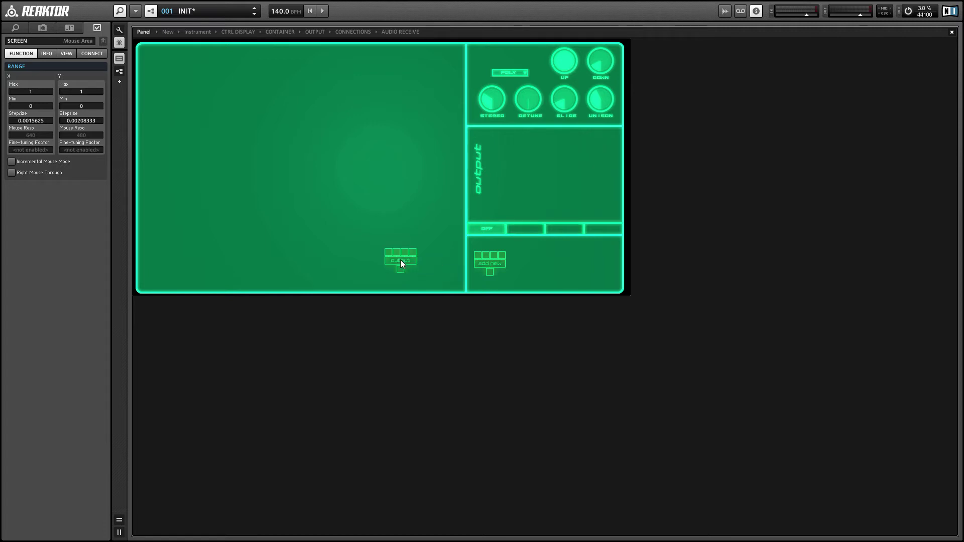
{"action": "left_click_drag", "start_coordinate": [354, 265], "coordinate": [353, 268]}
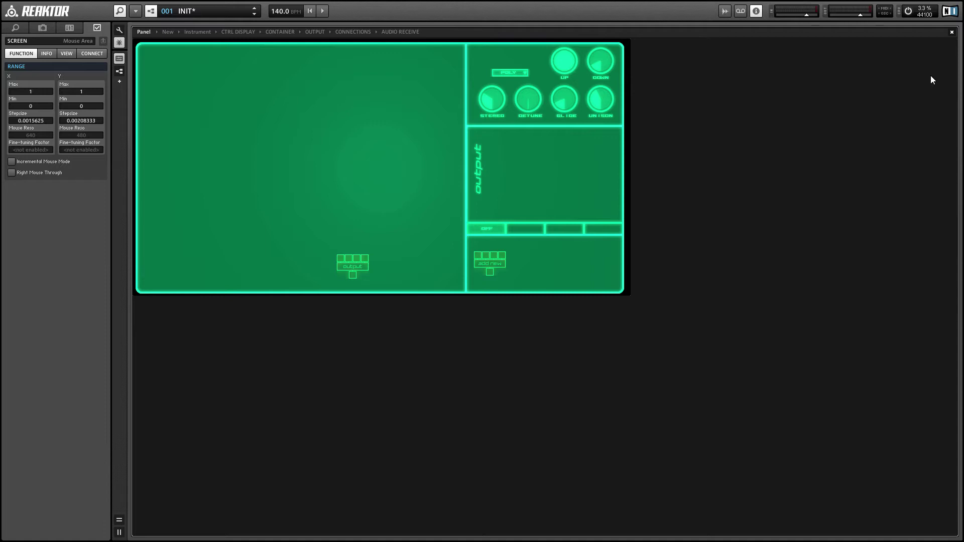
{"action": "left_click", "coordinate": [346, 260]}
{"action": "left_click", "coordinate": [491, 264]}
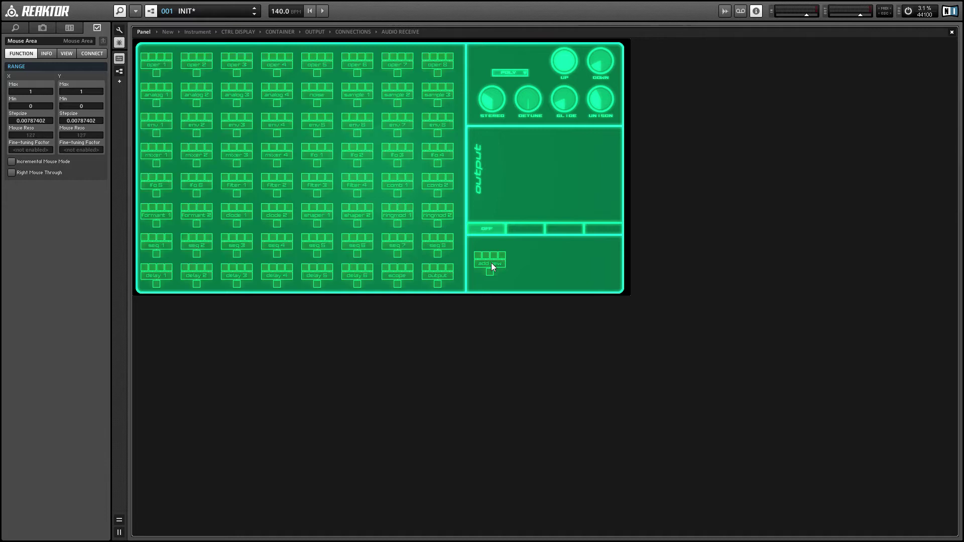
{"action": "left_click", "coordinate": [439, 272]}
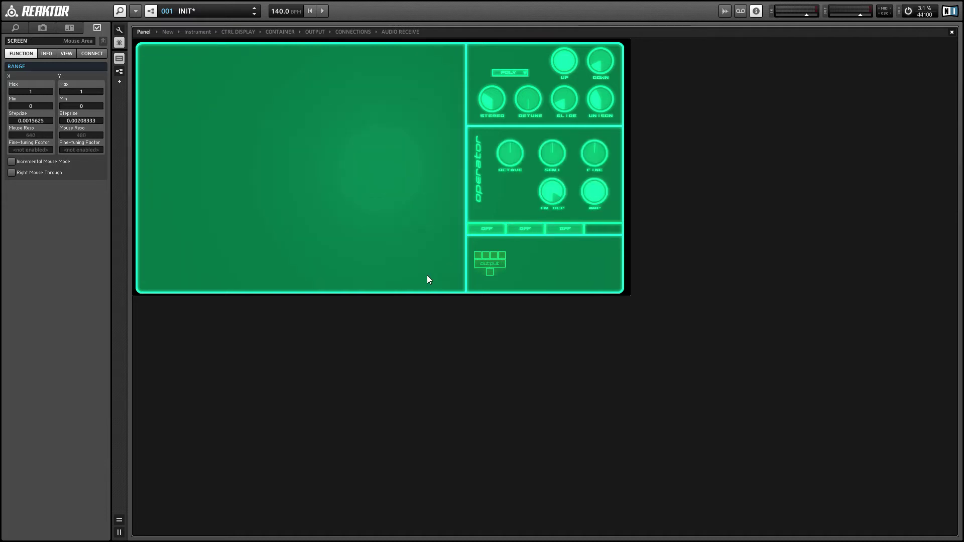
{"action": "left_click", "coordinate": [387, 263]}
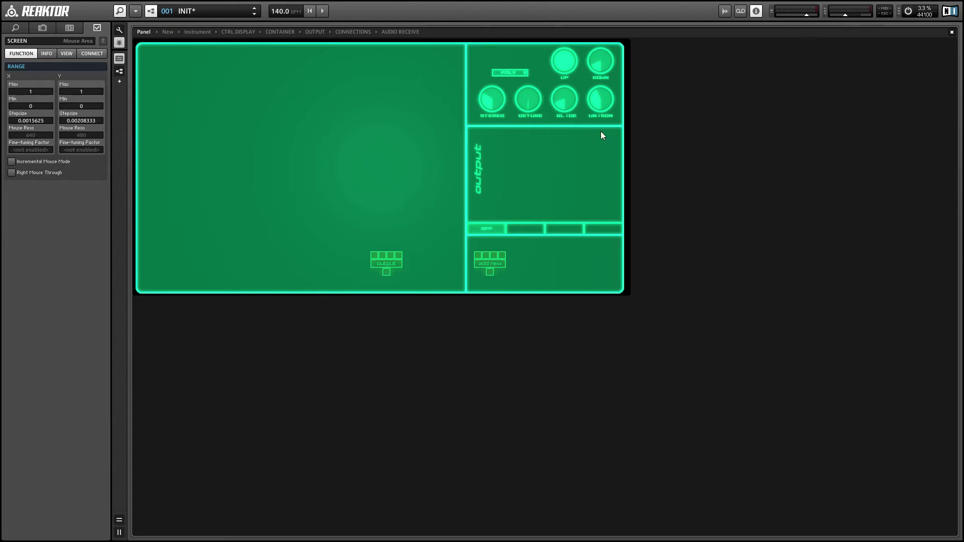
- Place an analog 1 oscillator above the output module and cable it into the output
{"action": "left_click", "coordinate": [487, 266]}
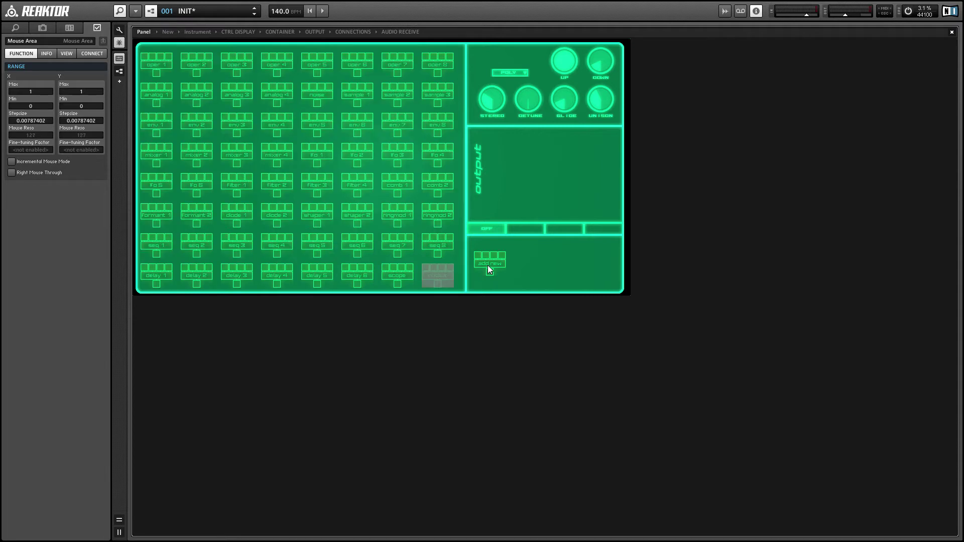
{"action": "left_click", "coordinate": [167, 94]}
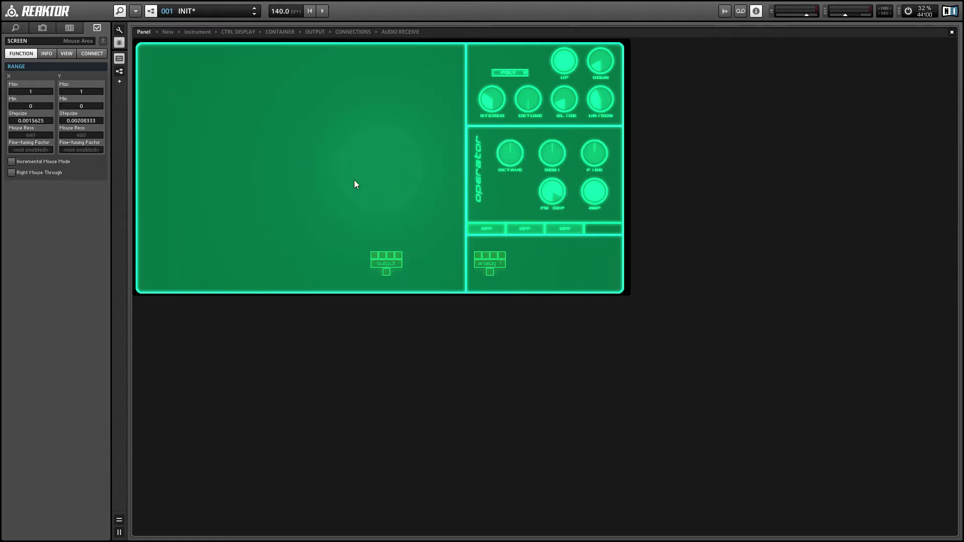
{"action": "left_click_drag", "start_coordinate": [392, 203], "coordinate": [339, 202]}
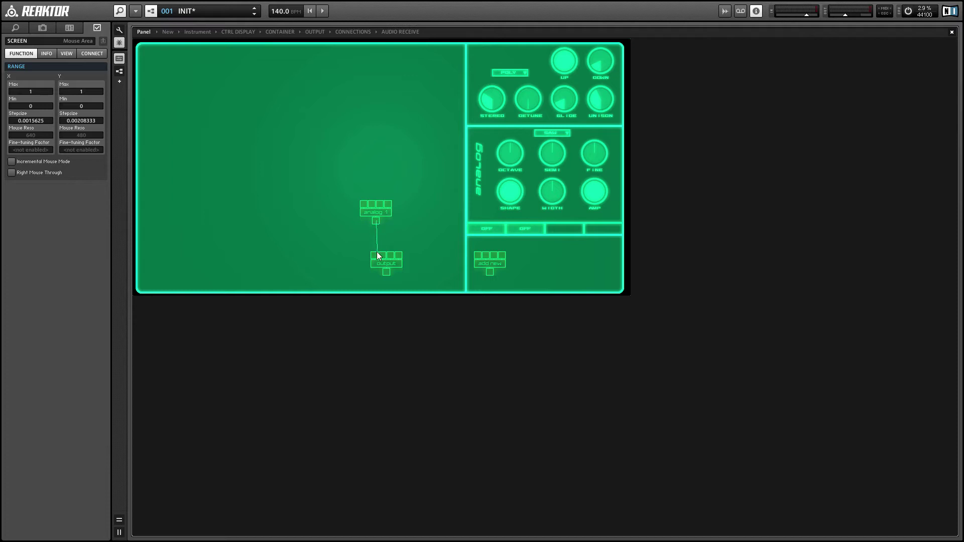
{"action": "left_click_drag", "start_coordinate": [376, 252], "coordinate": [375, 255]}
{"action": "left_click_drag", "start_coordinate": [374, 255], "coordinate": [374, 245]}
{"action": "left_click_drag", "start_coordinate": [398, 254], "coordinate": [375, 255]}
{"action": "left_click", "coordinate": [484, 263]}
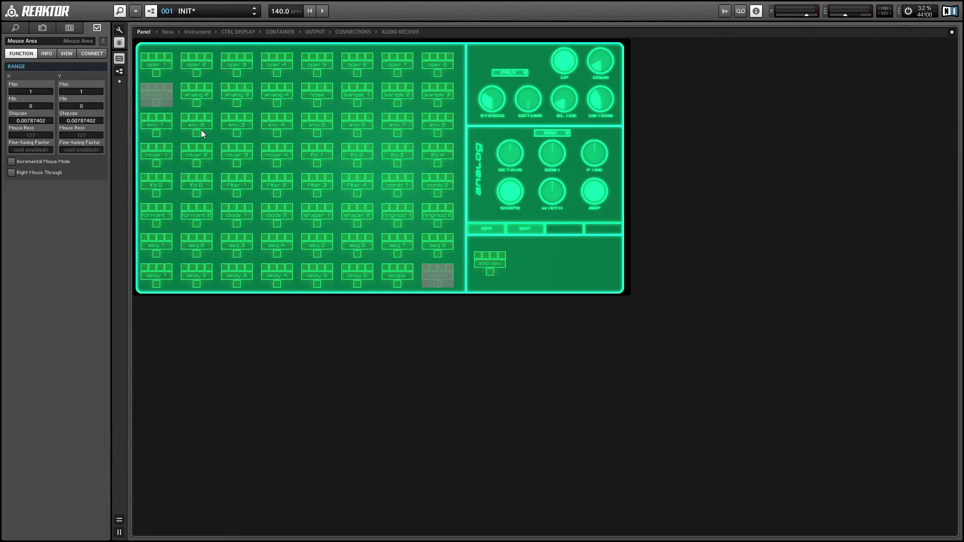
- Position env 1 above analog 1, then review the output, analog 1 and env 1 settings
{"action": "left_click", "coordinate": [161, 126]}
{"action": "left_click_drag", "start_coordinate": [386, 210], "coordinate": [378, 219]}
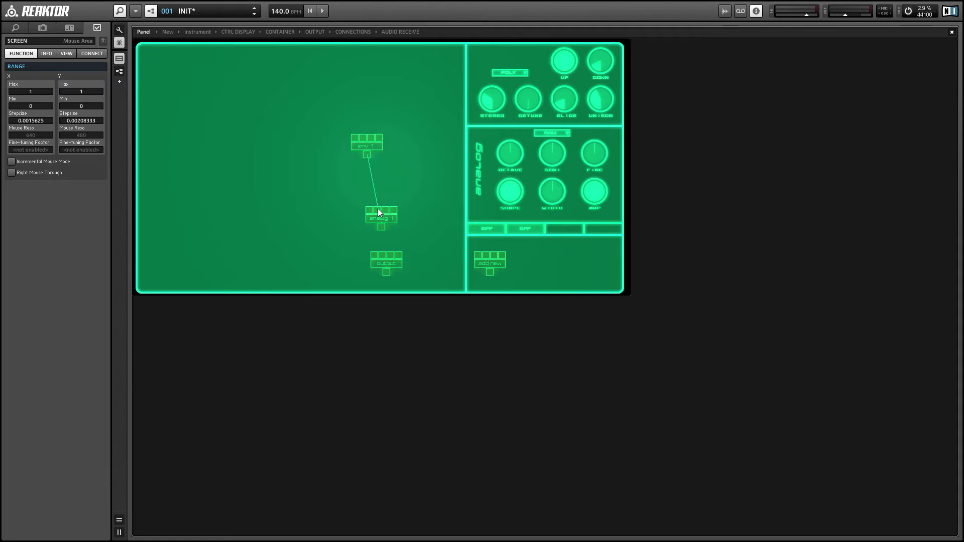
{"action": "left_click_drag", "start_coordinate": [362, 147], "coordinate": [374, 182]}
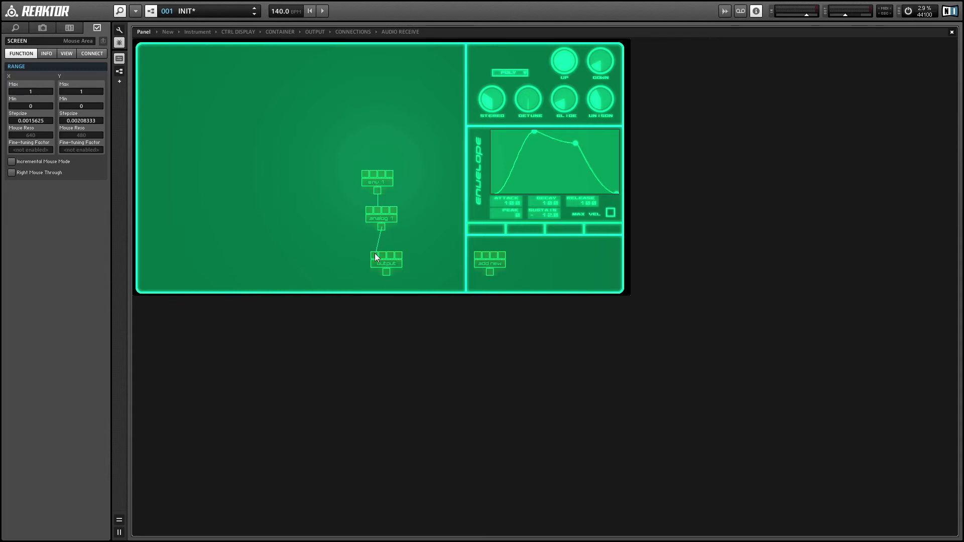
{"action": "left_click", "coordinate": [387, 263]}
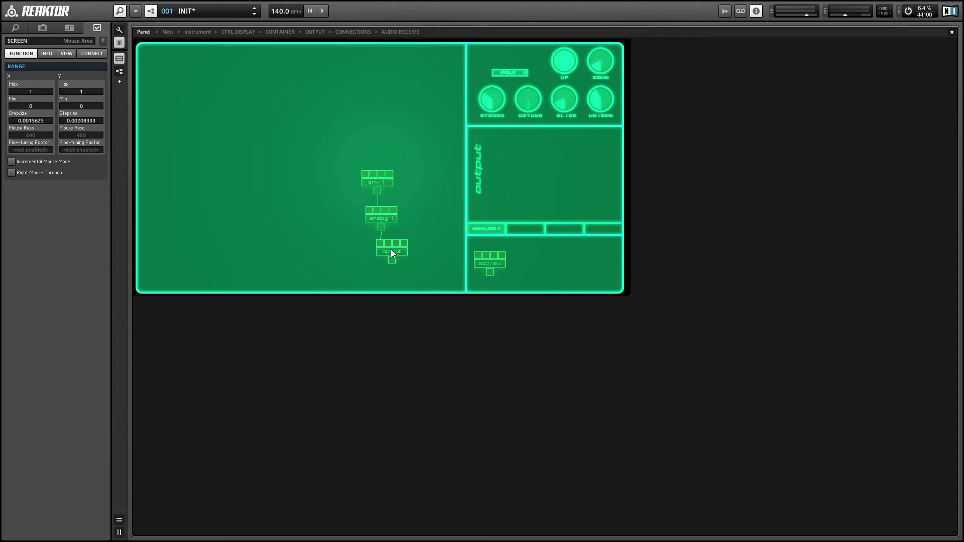
{"action": "left_click_drag", "start_coordinate": [392, 249], "coordinate": [390, 249]}
{"action": "left_click", "coordinate": [382, 221]}
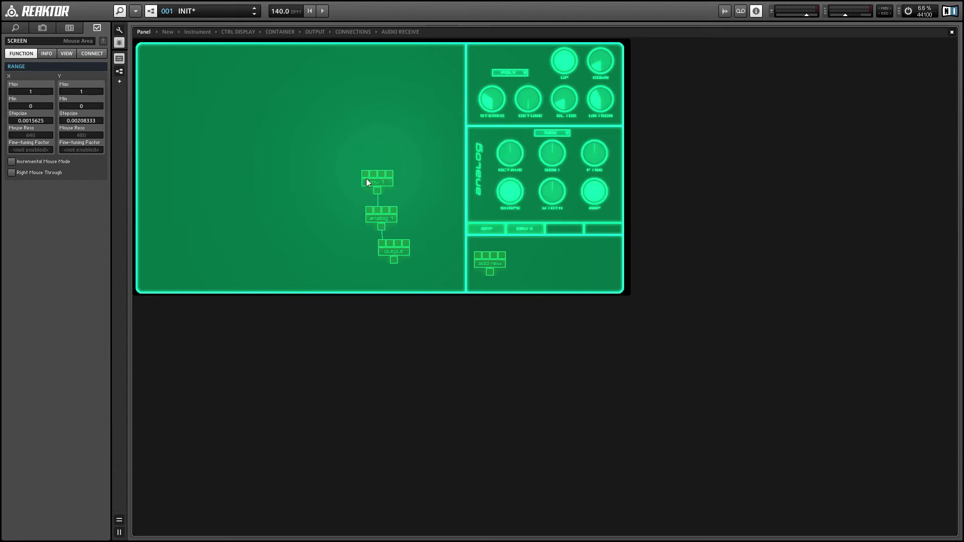
{"action": "left_click_drag", "start_coordinate": [370, 179], "coordinate": [373, 182]}
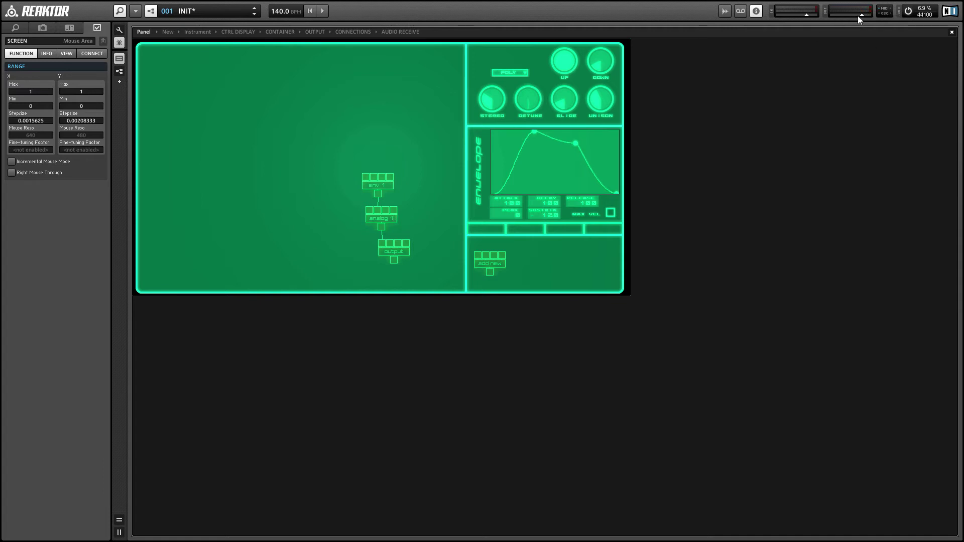
- Raise master OUT and reshape env 1 to an instant full-peak attack with lowered sustain
{"action": "left_click_drag", "start_coordinate": [859, 14], "coordinate": [857, 15]}
{"action": "left_click_drag", "start_coordinate": [517, 164], "coordinate": [584, 158]}
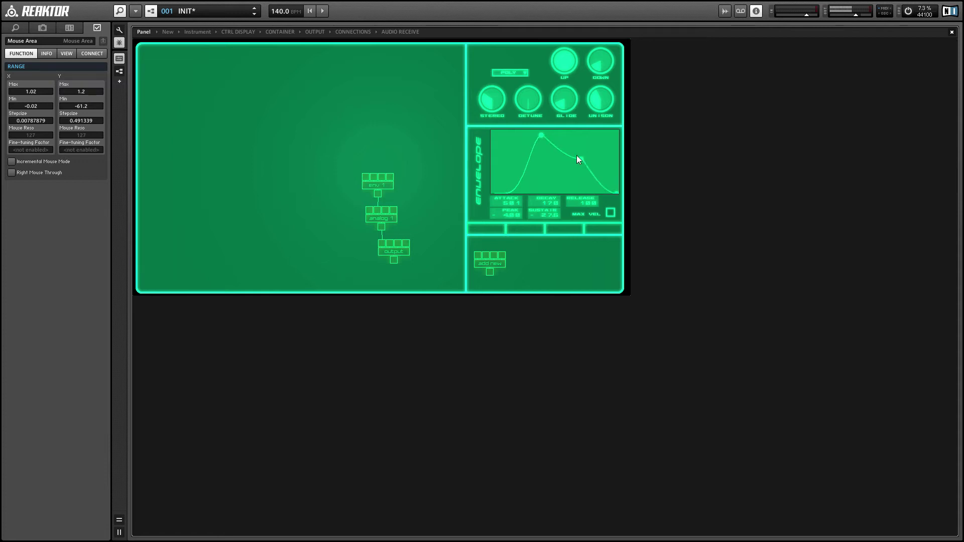
{"action": "left_click_drag", "start_coordinate": [390, 251], "coordinate": [390, 253]}
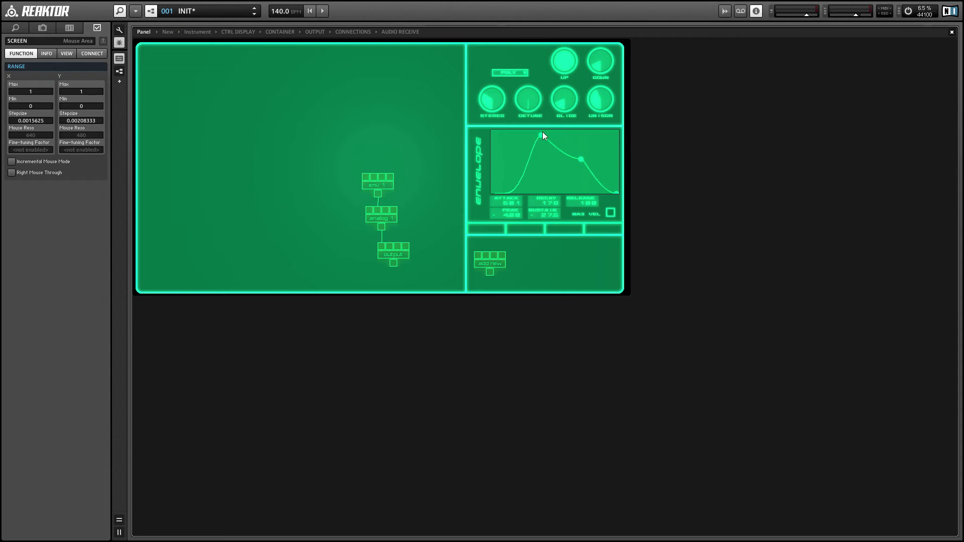
{"action": "left_click_drag", "start_coordinate": [542, 133], "coordinate": [438, 113]}
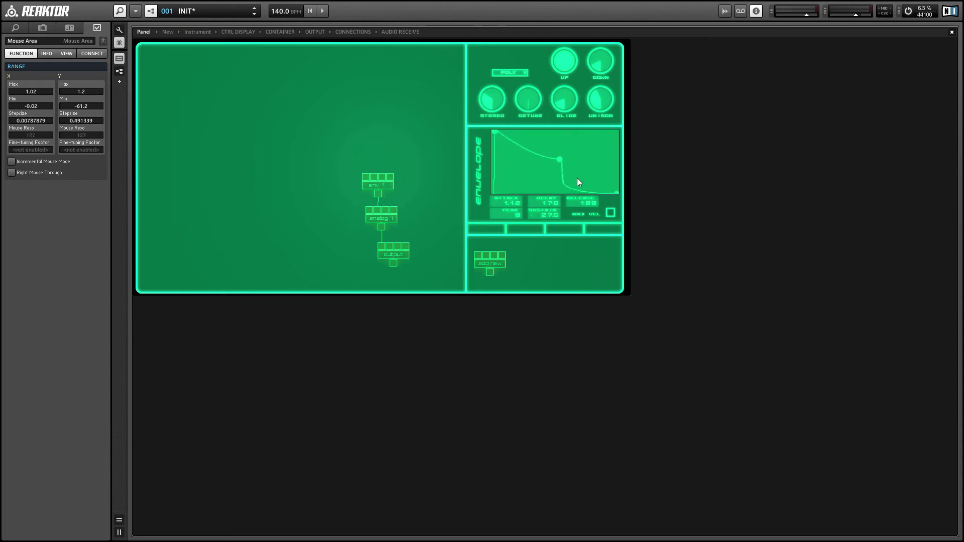
{"action": "left_click_drag", "start_coordinate": [558, 159], "coordinate": [555, 186]}
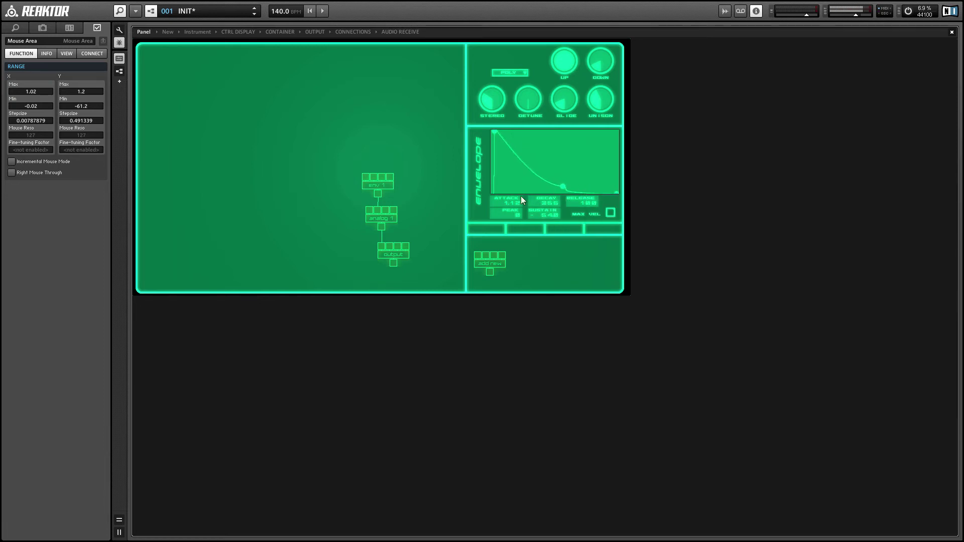
{"action": "left_click_drag", "start_coordinate": [371, 190], "coordinate": [368, 158]}
{"action": "left_click_drag", "start_coordinate": [379, 219], "coordinate": [374, 195]}
- Insert a diode 1 filter before the output and raise its resonance
{"action": "left_click", "coordinate": [490, 258]}
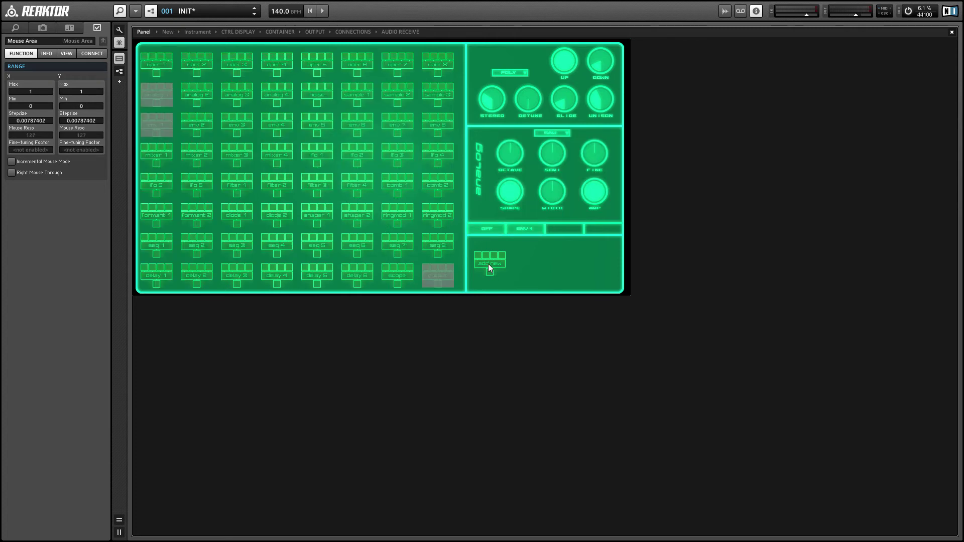
{"action": "left_click", "coordinate": [245, 214]}
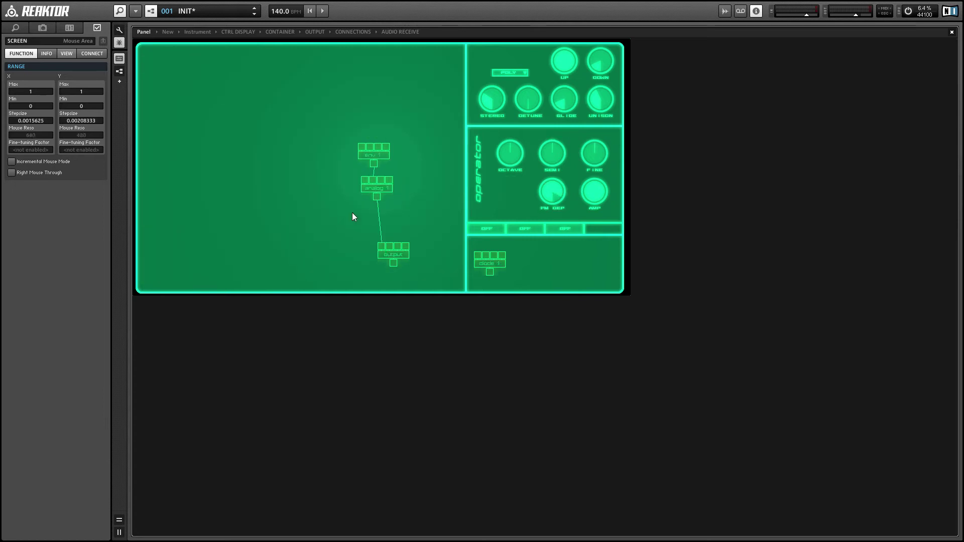
{"action": "left_click_drag", "start_coordinate": [408, 203], "coordinate": [384, 212]}
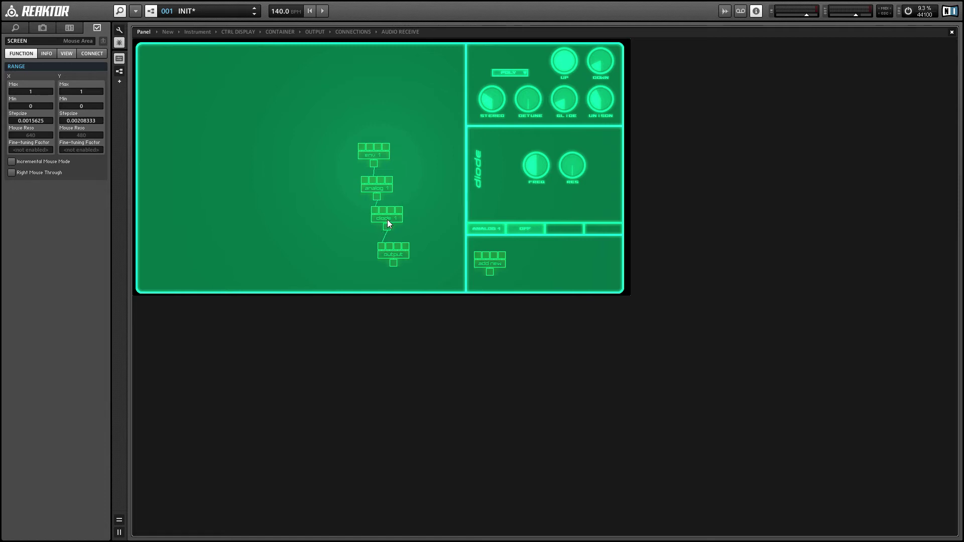
{"action": "left_click_drag", "start_coordinate": [573, 164], "coordinate": [559, 121]}
{"action": "left_click", "coordinate": [538, 154]}
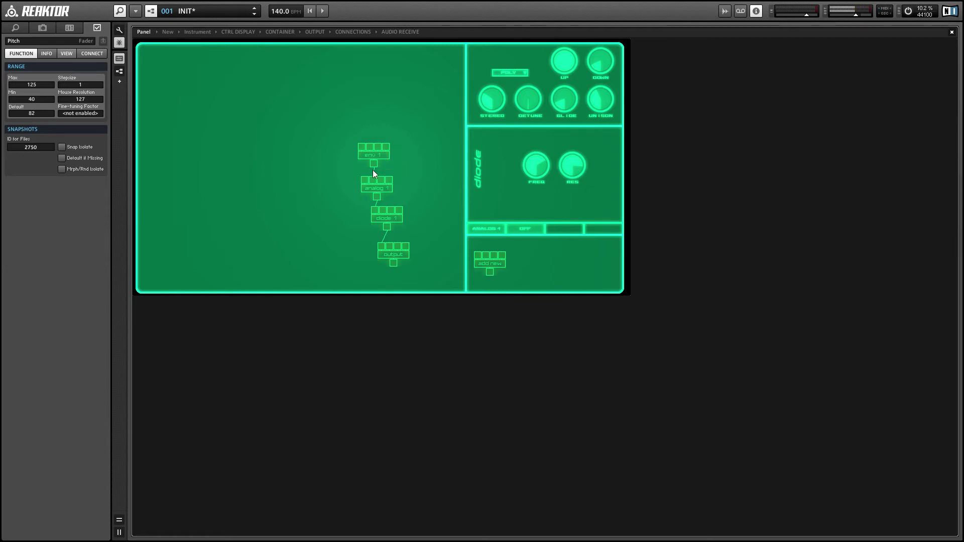
- Line up env 1, analog 1, diode 1 and output in a vertical column
{"action": "left_click_drag", "start_coordinate": [372, 155], "coordinate": [329, 110]}
{"action": "left_click_drag", "start_coordinate": [370, 186], "coordinate": [331, 137]}
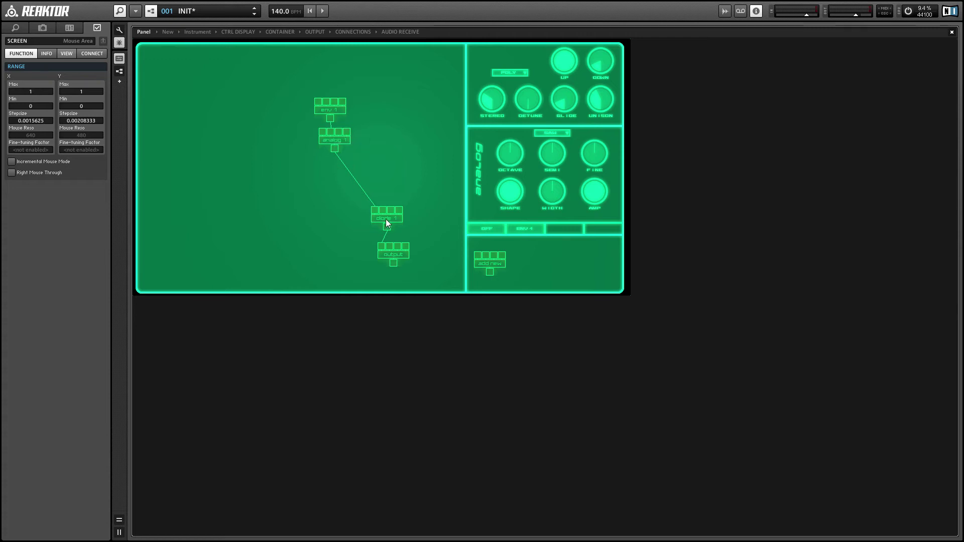
{"action": "left_click_drag", "start_coordinate": [386, 218], "coordinate": [348, 176]}
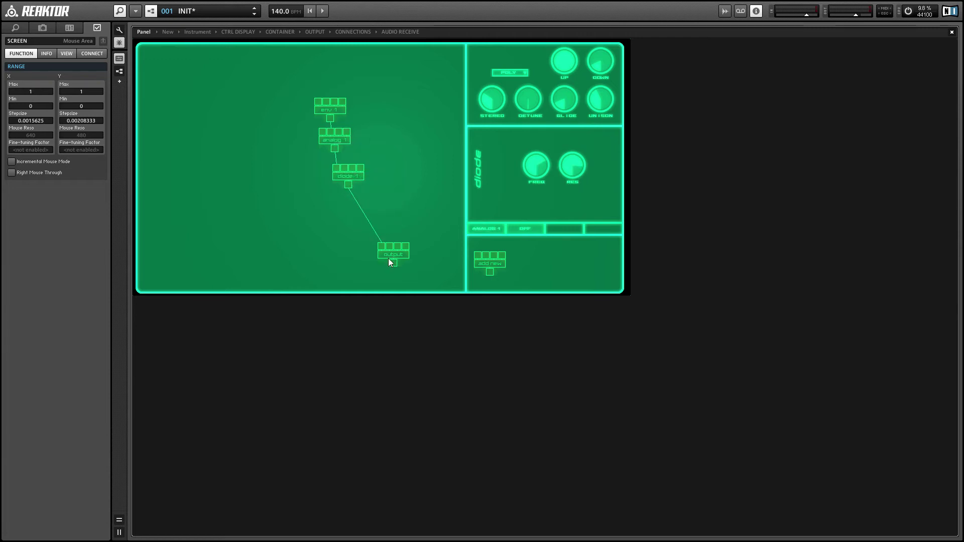
{"action": "left_click_drag", "start_coordinate": [388, 257], "coordinate": [354, 256]}
{"action": "left_click", "coordinate": [489, 269]}
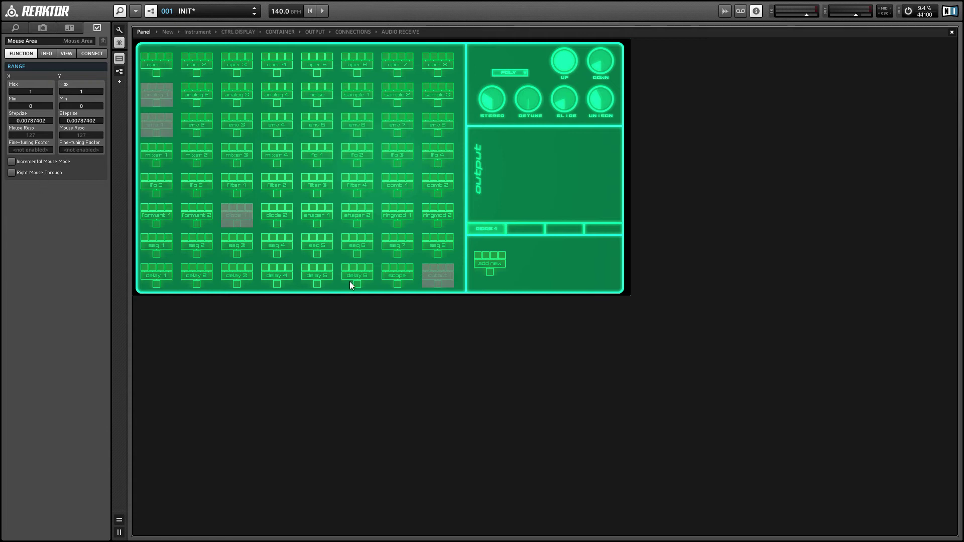
- Add delay 1 between diode 1 and the output module
{"action": "left_click", "coordinate": [155, 276]}
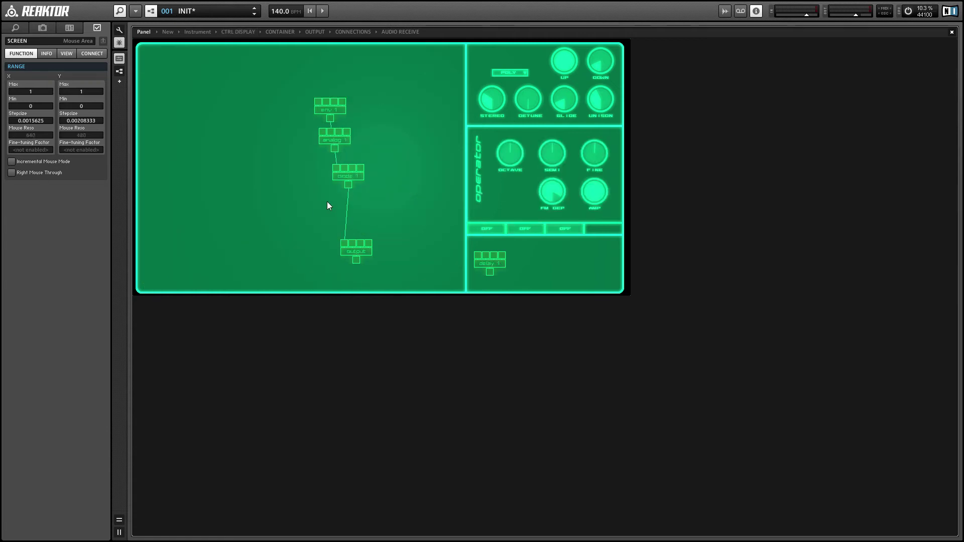
{"action": "left_click", "coordinate": [369, 205]}
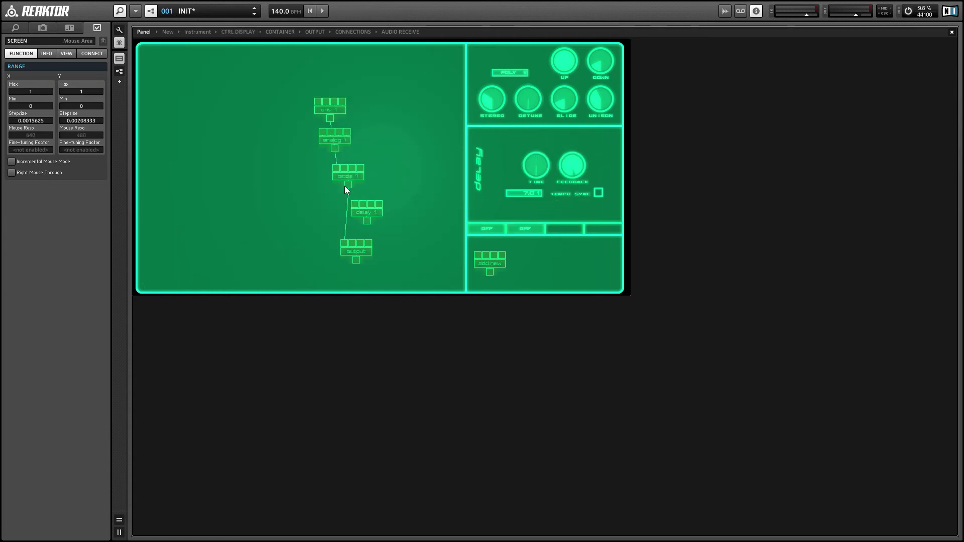
{"action": "left_click_drag", "start_coordinate": [353, 206], "coordinate": [354, 205]}
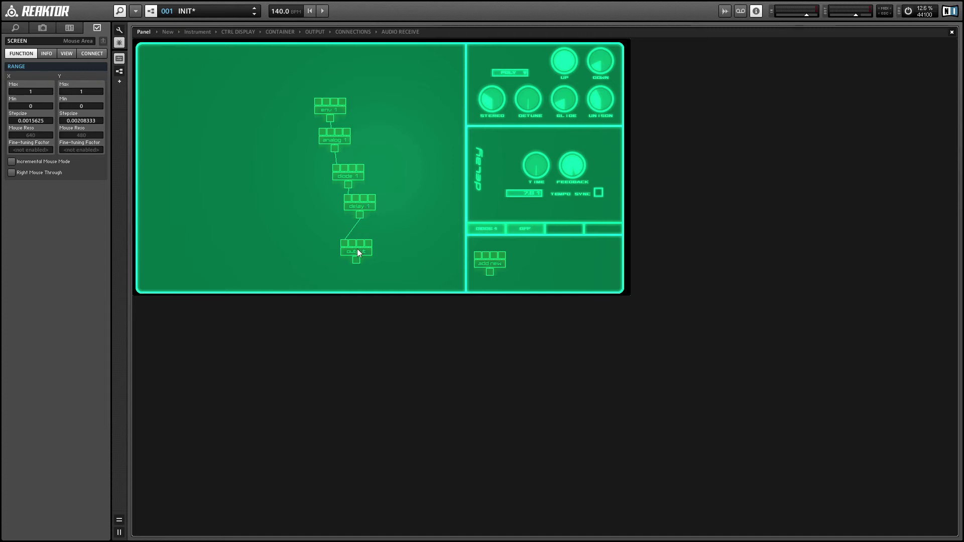
{"action": "left_click_drag", "start_coordinate": [354, 254], "coordinate": [370, 246]}
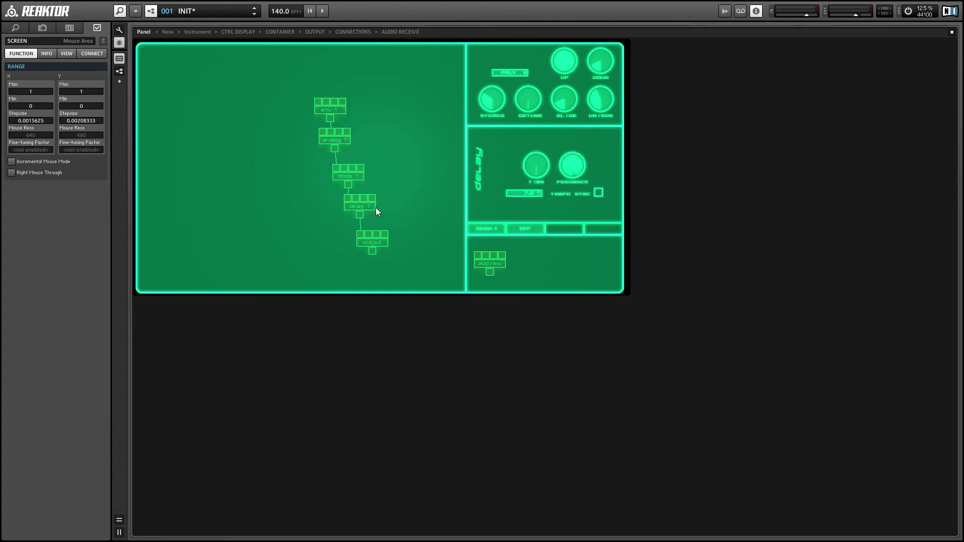
- Turn on Tempo Sync for delay 1 and check its time and feedback settings
{"action": "left_click", "coordinate": [544, 169]}
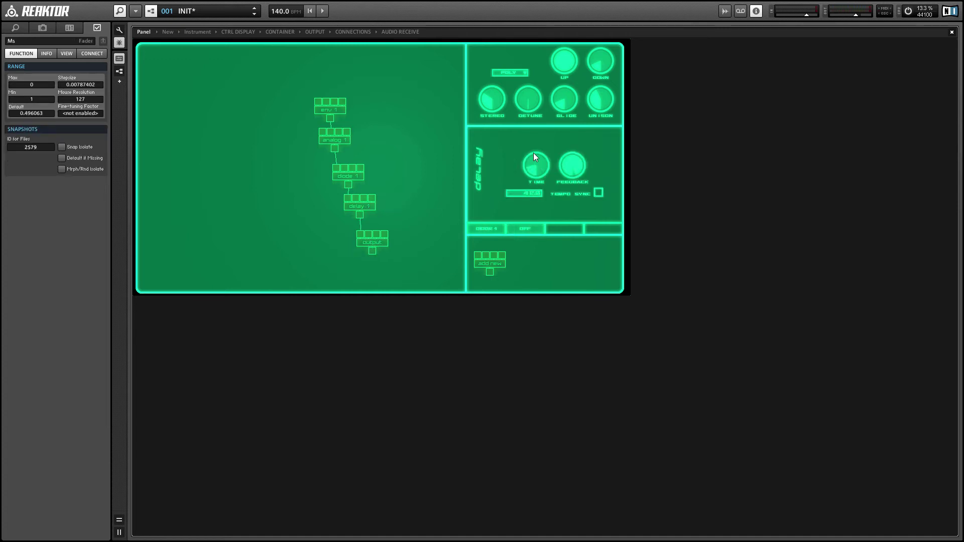
{"action": "left_click", "coordinate": [598, 192]}
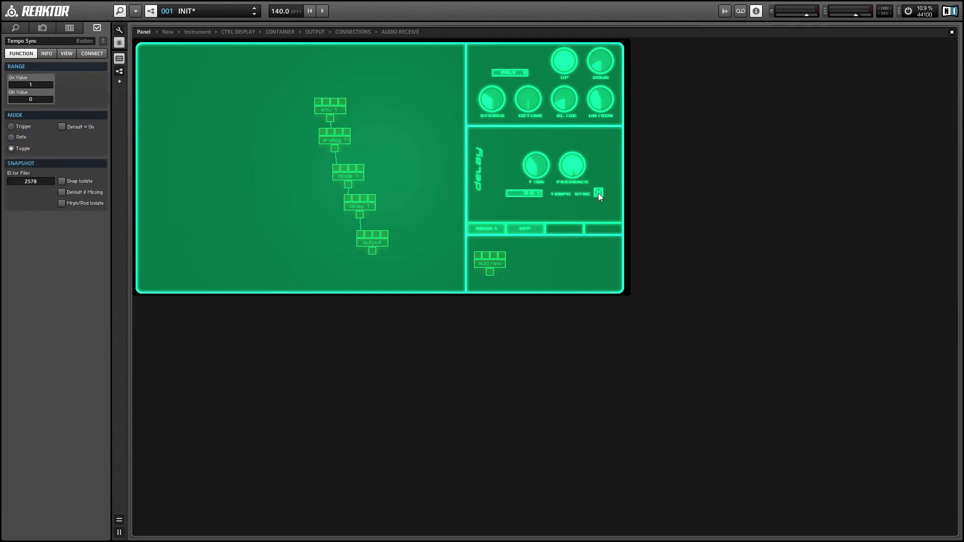
{"action": "left_click", "coordinate": [539, 168]}
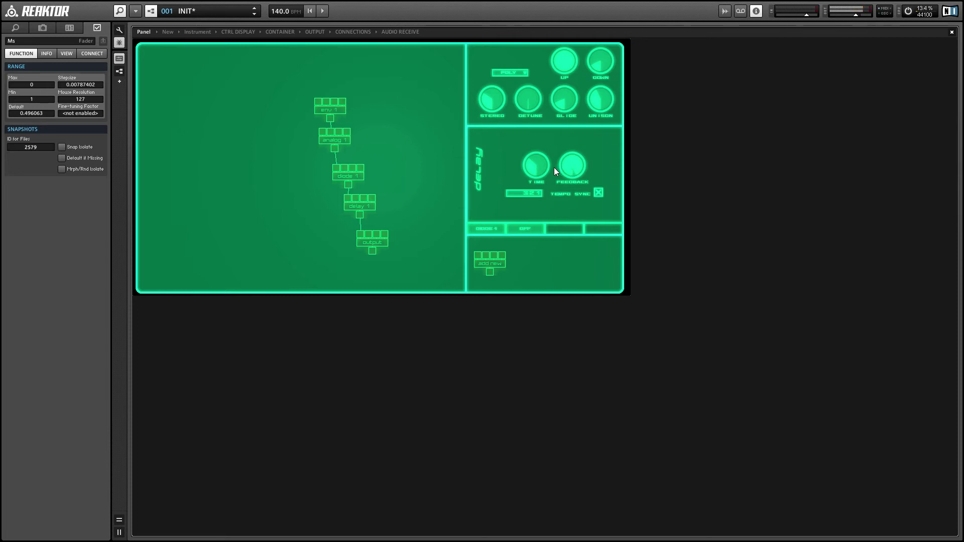
{"action": "left_click", "coordinate": [569, 169]}
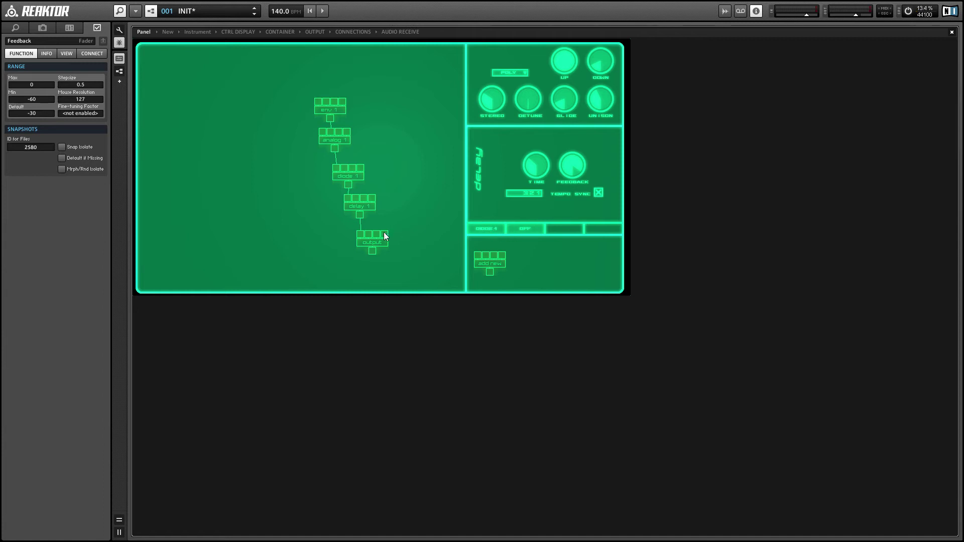
{"action": "left_click", "coordinate": [359, 246]}
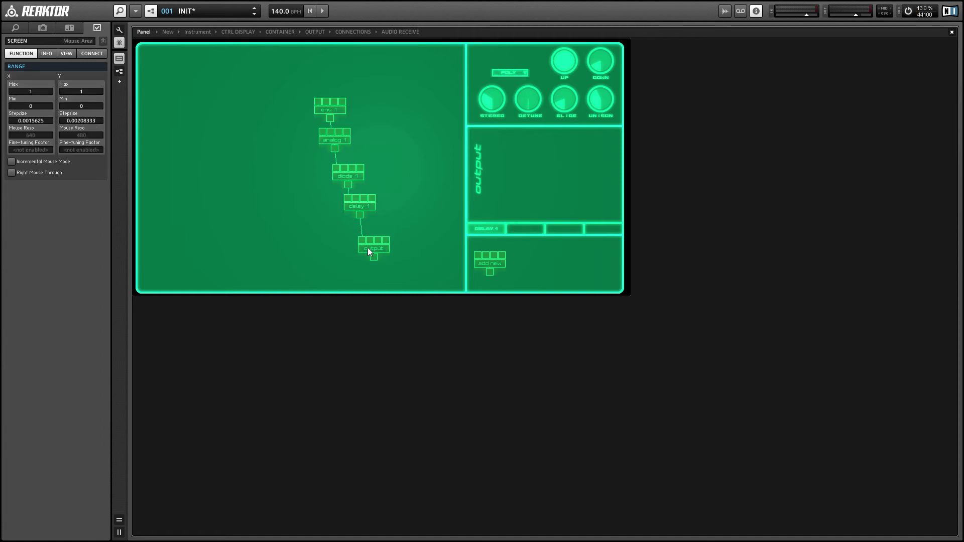
- Add a seq 1 step sequencer to the patch and start playback
{"action": "left_click", "coordinate": [489, 264]}
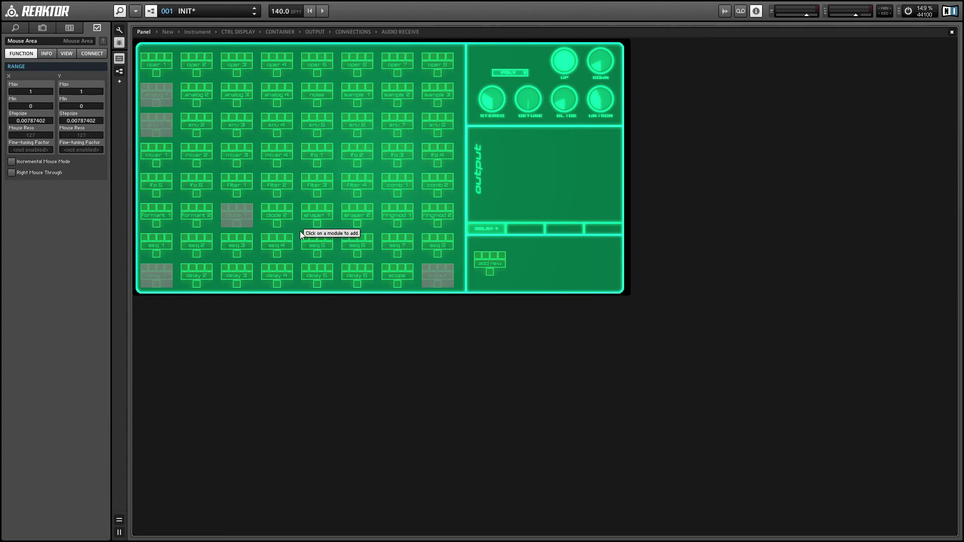
{"action": "left_click", "coordinate": [151, 240]}
{"action": "left_click", "coordinate": [386, 131]}
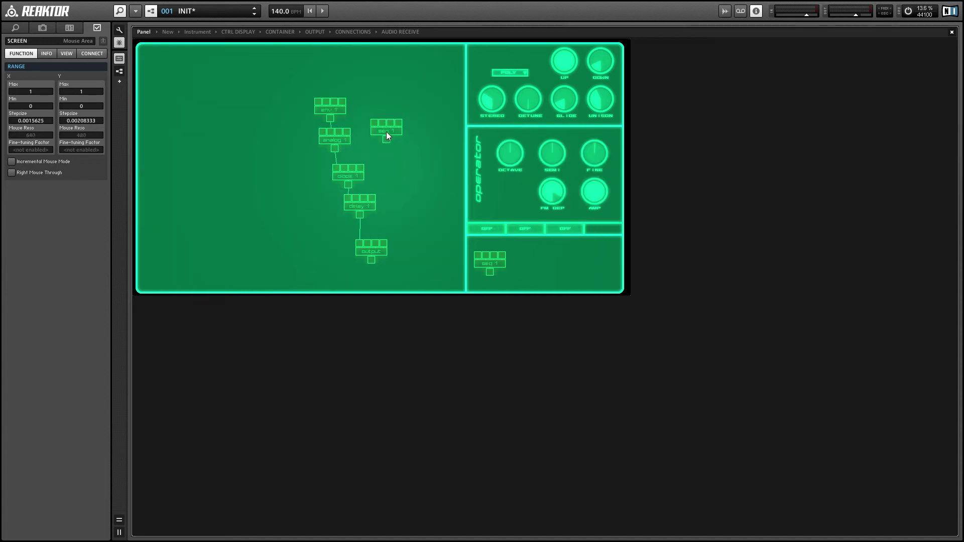
{"action": "left_click", "coordinate": [322, 10]}
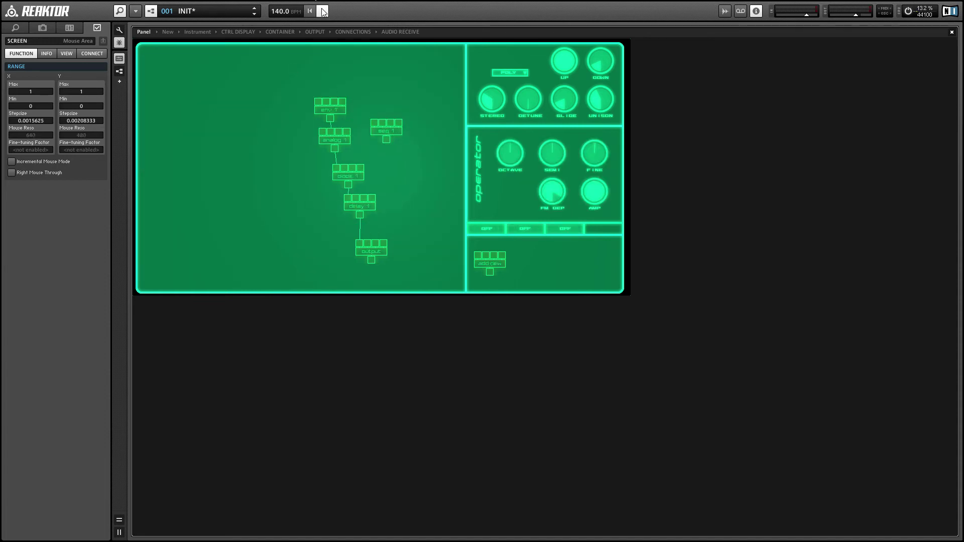
- Draw a step pattern ending high and move seq 1 beside analog 1, wiring it to diode 1
{"action": "left_click", "coordinate": [393, 131]}
{"action": "left_click_drag", "start_coordinate": [392, 130], "coordinate": [409, 149]}
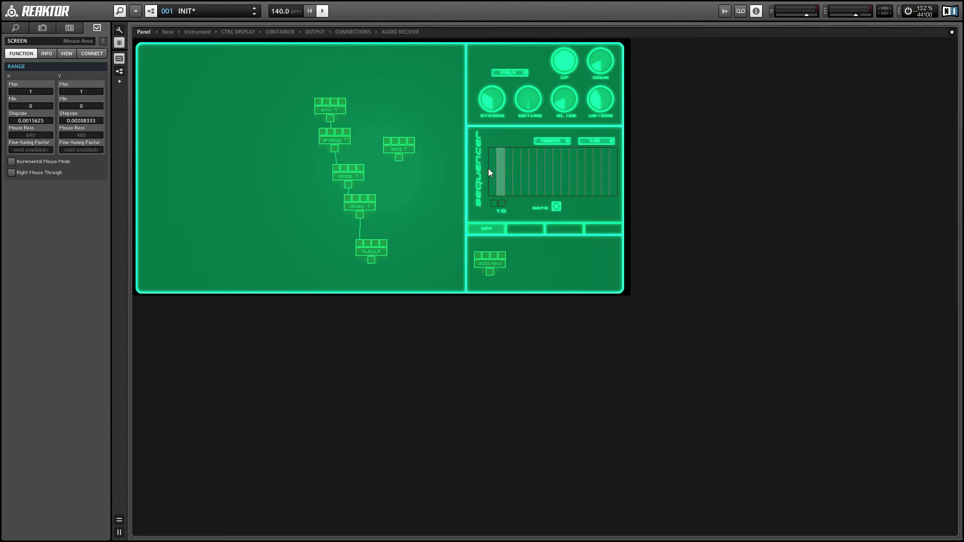
{"action": "mouse_move", "coordinate": [488, 169]}
{"action": "left_mouse_down"}
{"action": "mouse_move", "coordinate": [534, 167]}
{"action": "mouse_move", "coordinate": [557, 194]}
{"action": "mouse_move", "coordinate": [622, 154]}
{"action": "mouse_move", "coordinate": [511, 159]}
{"action": "mouse_move", "coordinate": [526, 161]}
{"action": "mouse_move", "coordinate": [490, 150]}
{"action": "mouse_move", "coordinate": [533, 153]}
{"action": "left_mouse_up"}
{"action": "mouse_move", "coordinate": [541, 191]}
{"action": "left_mouse_down"}
{"action": "mouse_move", "coordinate": [582, 187]}
{"action": "mouse_move", "coordinate": [589, 157]}
{"action": "mouse_move", "coordinate": [612, 155]}
{"action": "left_mouse_up"}
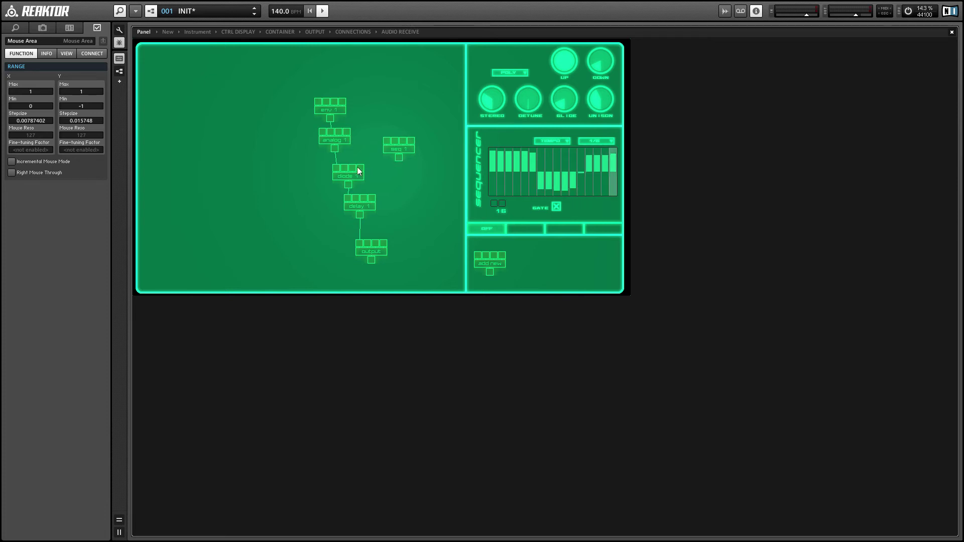
{"action": "left_click_drag", "start_coordinate": [399, 147], "coordinate": [342, 168]}
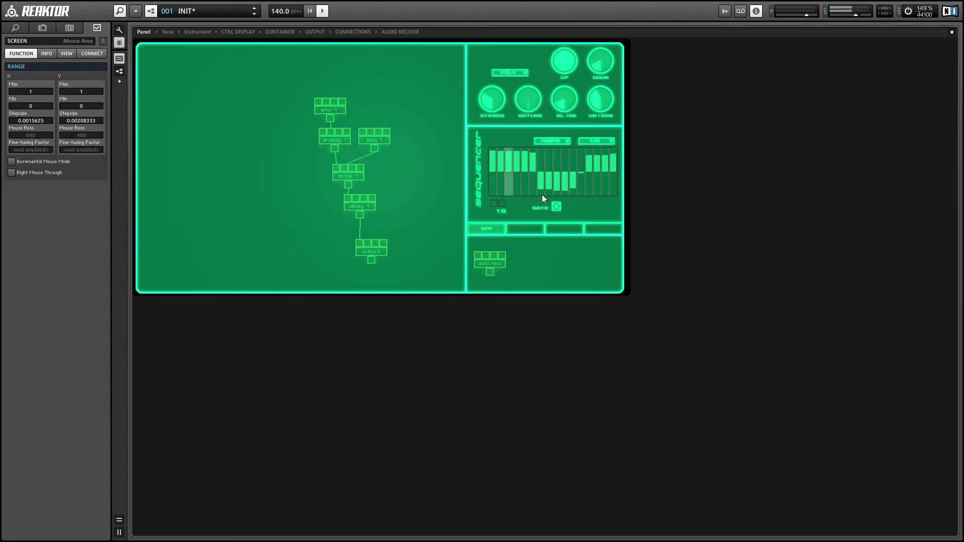
- Switch off the sequencer GATE, lower steps 3 and 4, and lengthen env 1's decay with higher sustain
{"action": "left_click", "coordinate": [558, 210]}
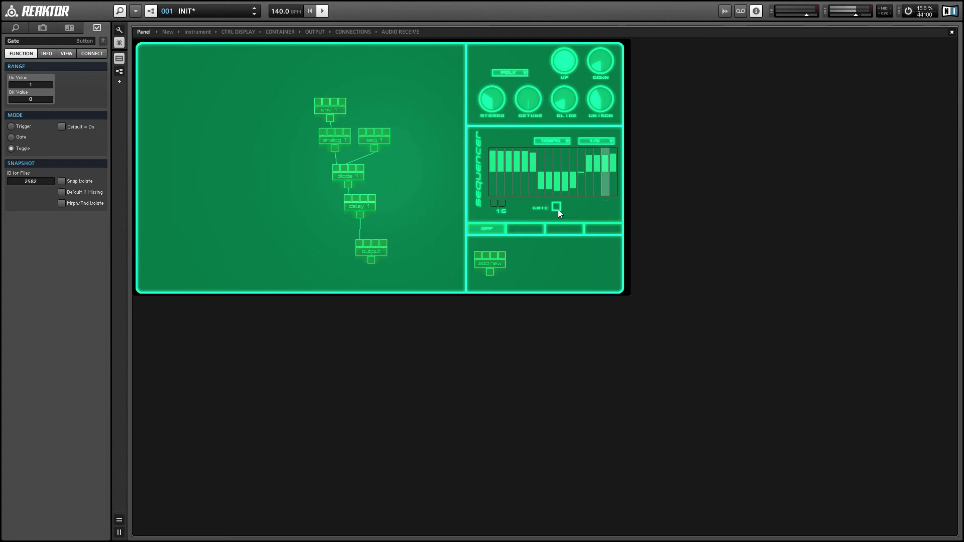
{"action": "mouse_move", "coordinate": [506, 178]}
{"action": "left_mouse_down"}
{"action": "mouse_move", "coordinate": [548, 168]}
{"action": "mouse_move", "coordinate": [570, 193]}
{"action": "mouse_move", "coordinate": [611, 145]}
{"action": "mouse_move", "coordinate": [626, 167]}
{"action": "mouse_move", "coordinate": [532, 160]}
{"action": "mouse_move", "coordinate": [501, 197]}
{"action": "mouse_move", "coordinate": [491, 163]}
{"action": "left_mouse_up"}
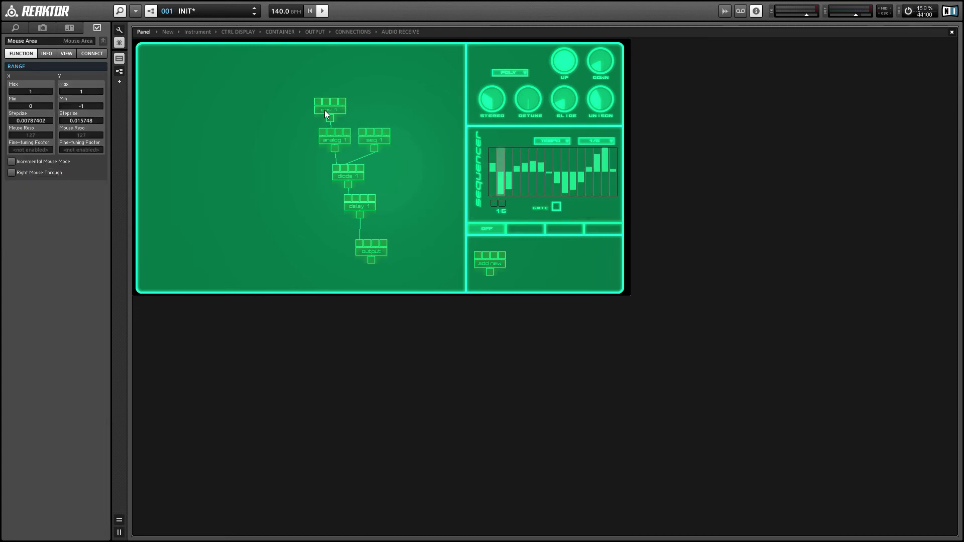
{"action": "left_click", "coordinate": [325, 110]}
{"action": "left_click_drag", "start_coordinate": [564, 185], "coordinate": [576, 142]}
- Check diode 1's inputs, confirming seq 1 modulates the filter frequency alongside analog 1
{"action": "left_click", "coordinate": [357, 179]}
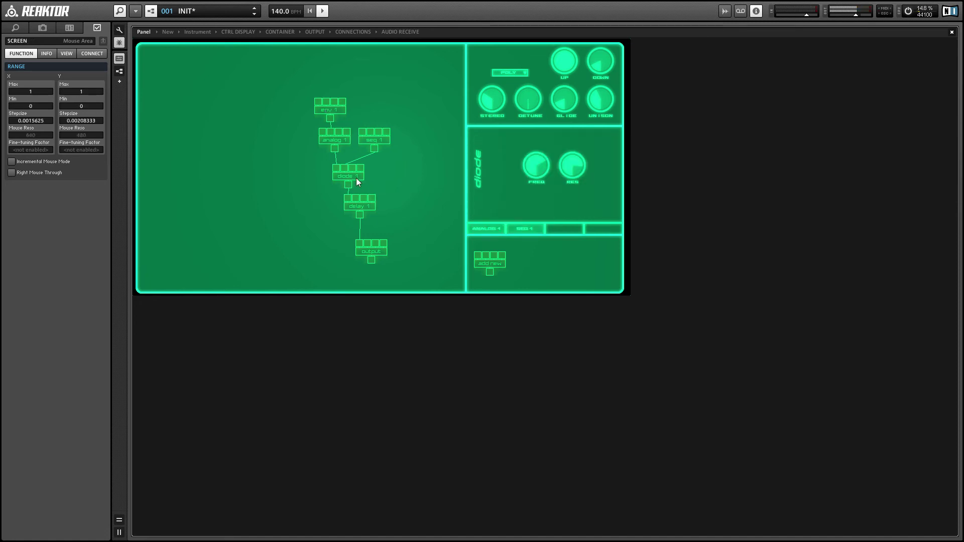
{"action": "left_click", "coordinate": [377, 141]}
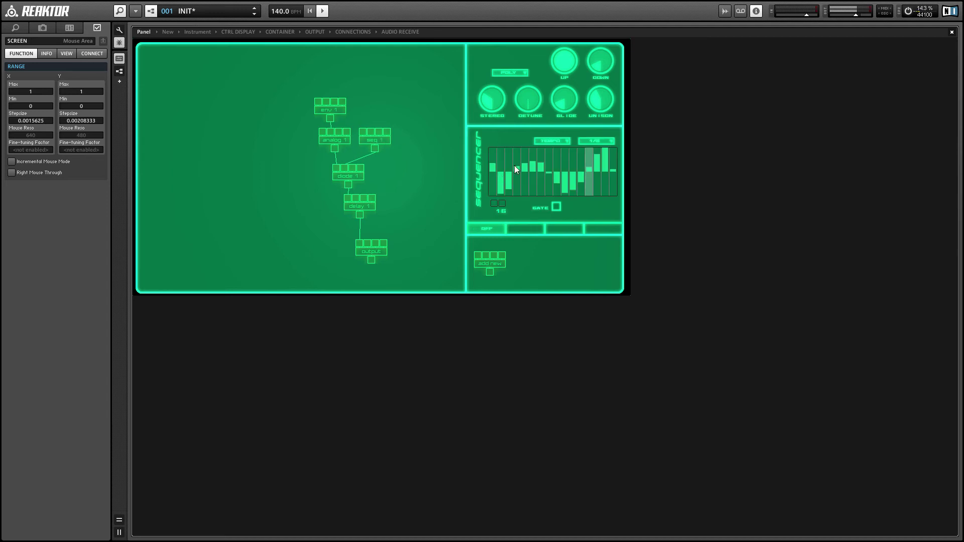
{"action": "left_click", "coordinate": [344, 179]}
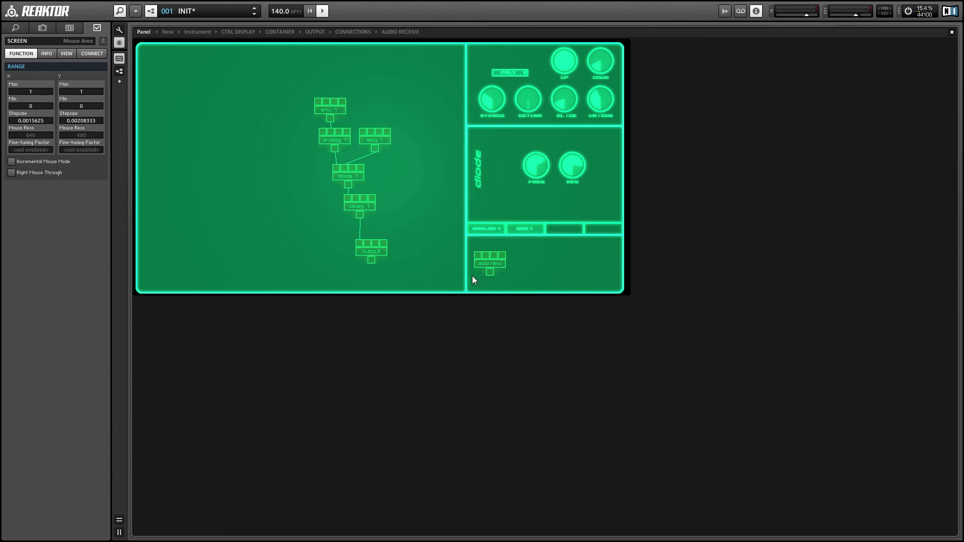
- Select the instrument, show the Ensemble properties, then view the POLY voice-mode selector's Mouse Area properties
{"action": "left_click", "coordinate": [520, 285]}
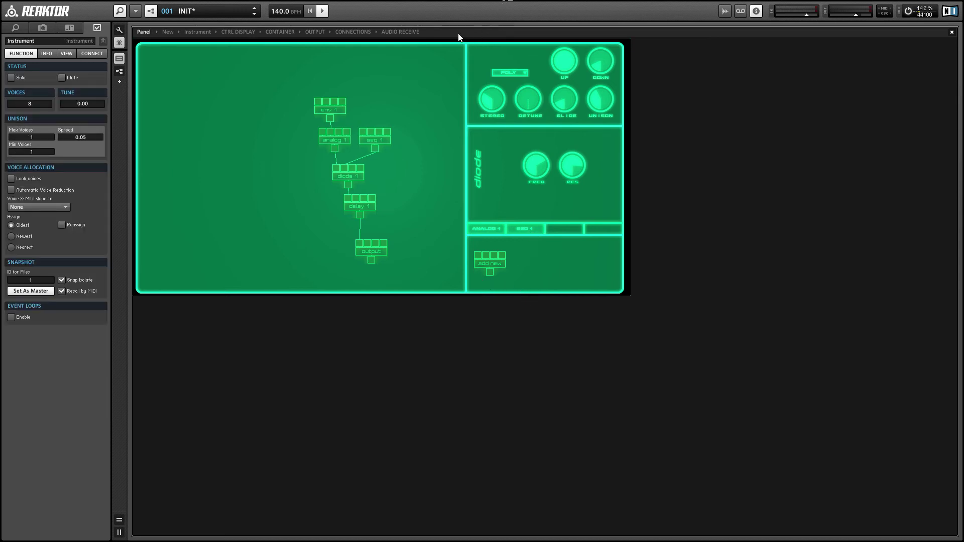
{"action": "left_click_drag", "start_coordinate": [641, 126], "coordinate": [542, 26]}
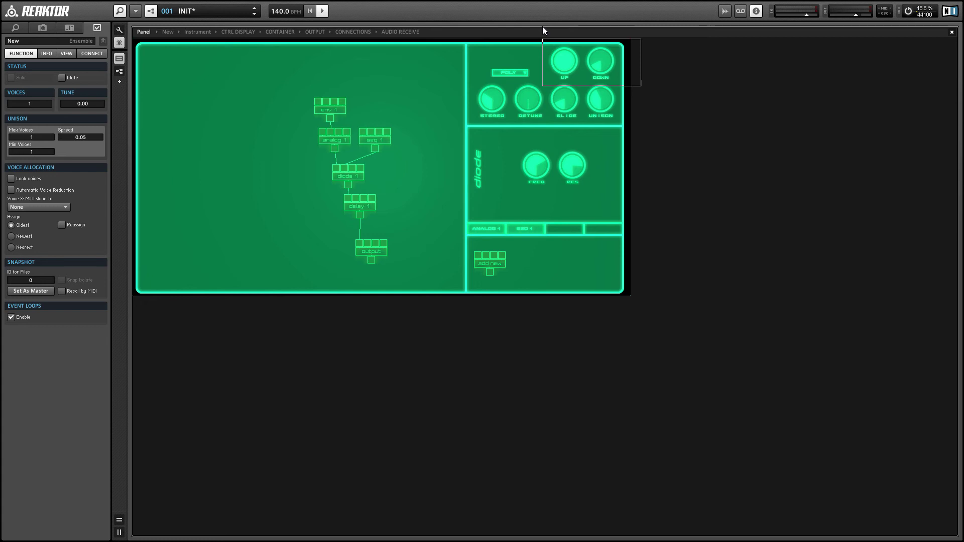
{"action": "left_click_drag", "start_coordinate": [542, 30], "coordinate": [542, 33]}
{"action": "left_click", "coordinate": [515, 74]}
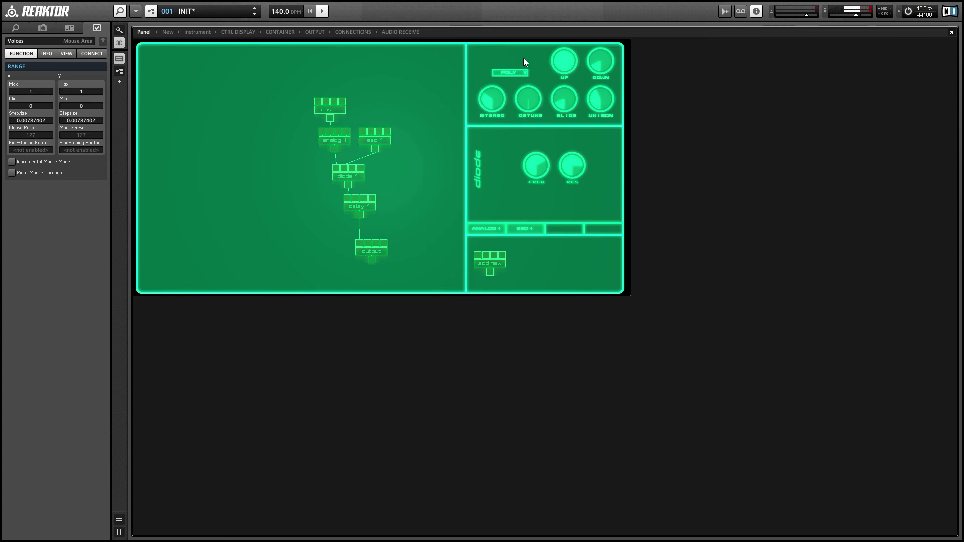
- Change the voice mode from the dropdown and inspect the STEREO, DETUNE and UNISON knob settings
{"action": "left_click", "coordinate": [517, 75]}
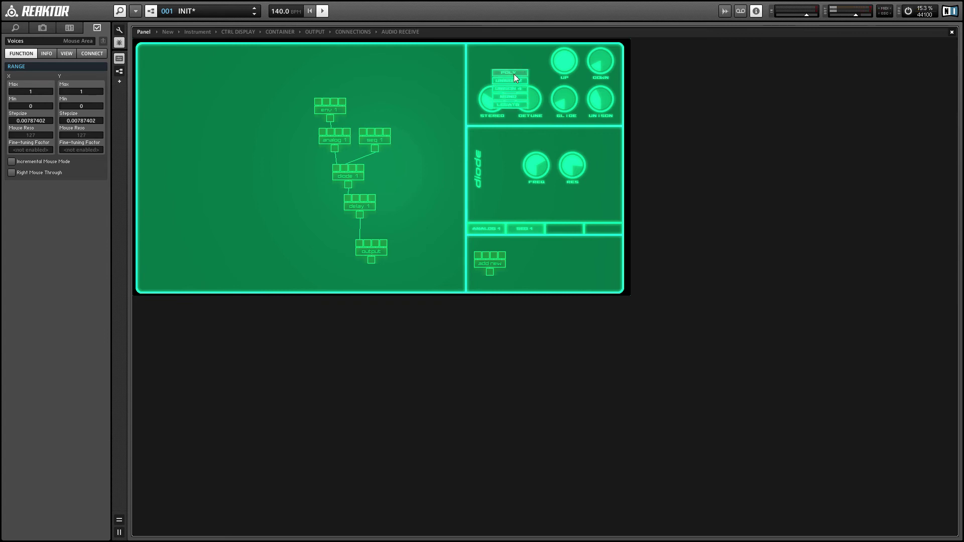
{"action": "left_click", "coordinate": [499, 80]}
{"action": "left_click", "coordinate": [493, 99]}
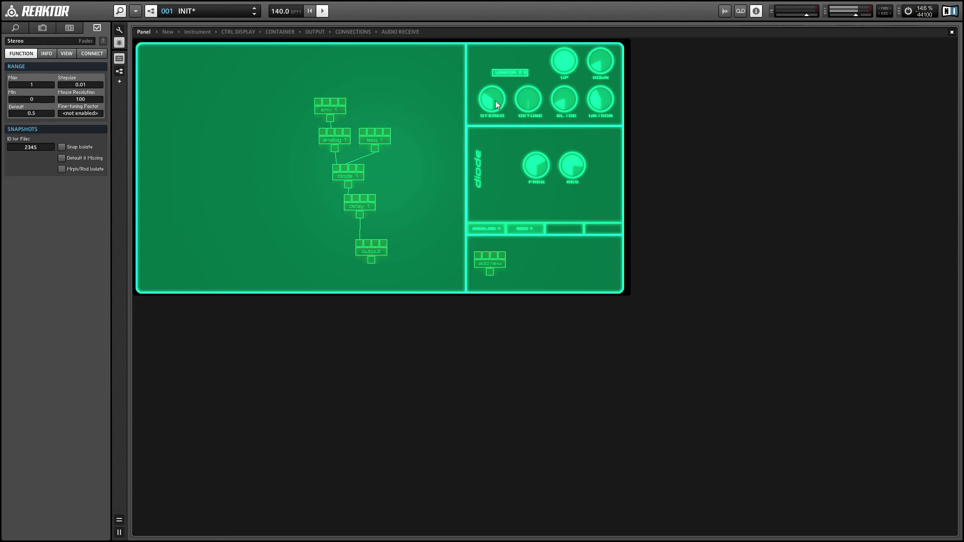
{"action": "left_click", "coordinate": [522, 97]}
{"action": "left_click", "coordinate": [517, 73]}
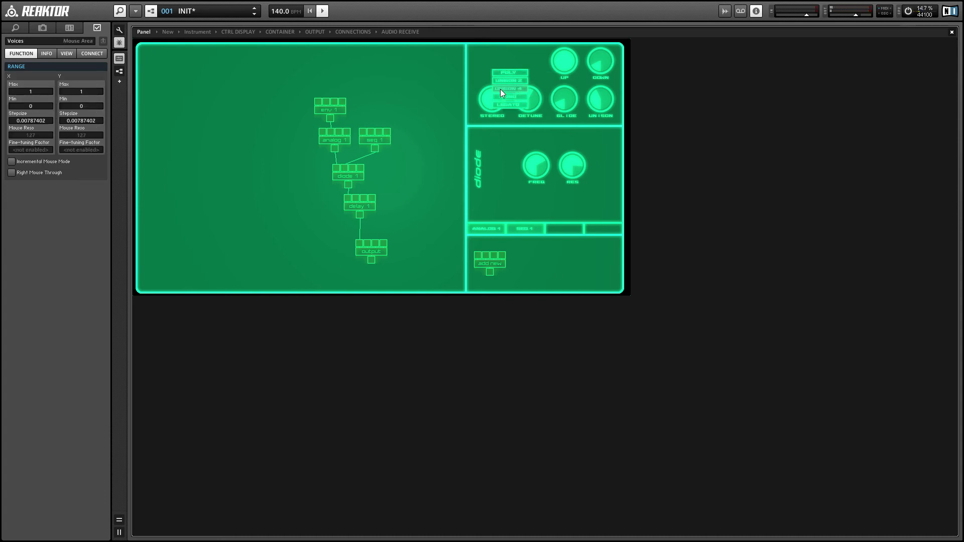
{"action": "left_click", "coordinate": [597, 99]}
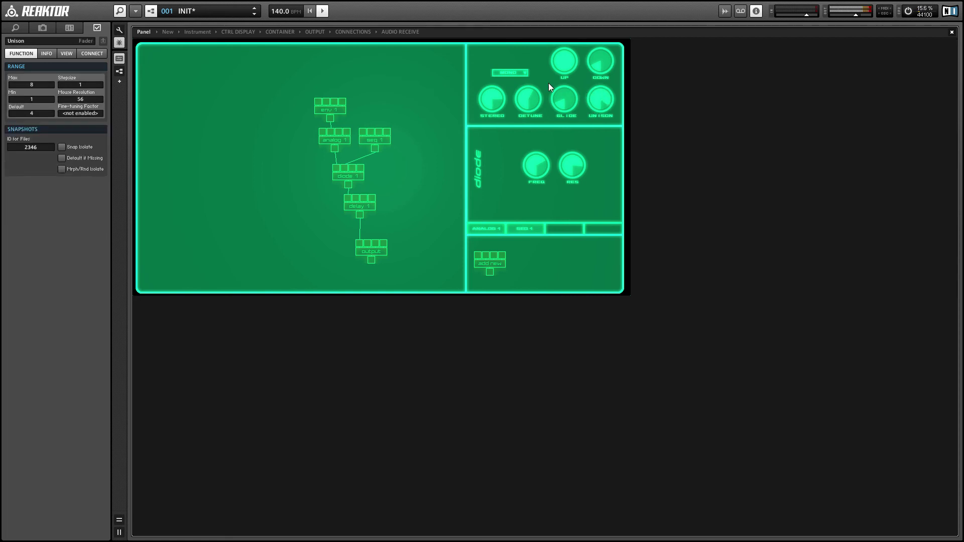
{"action": "left_click", "coordinate": [529, 99]}
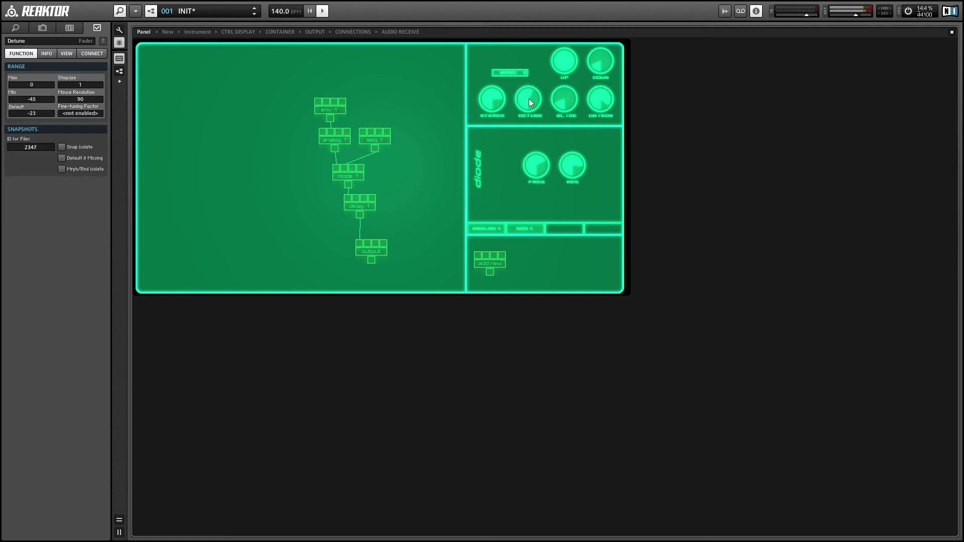
- Show analog 1's controls, turn its AMP level down and raise the GLIDE amount
{"action": "left_click", "coordinate": [337, 140]}
{"action": "left_click", "coordinate": [594, 192]}
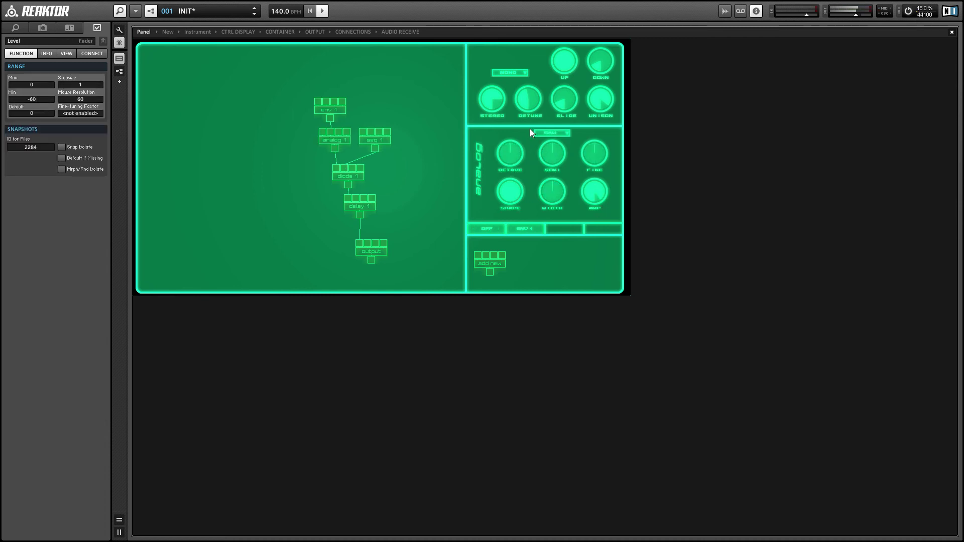
{"action": "left_click", "coordinate": [505, 73]}
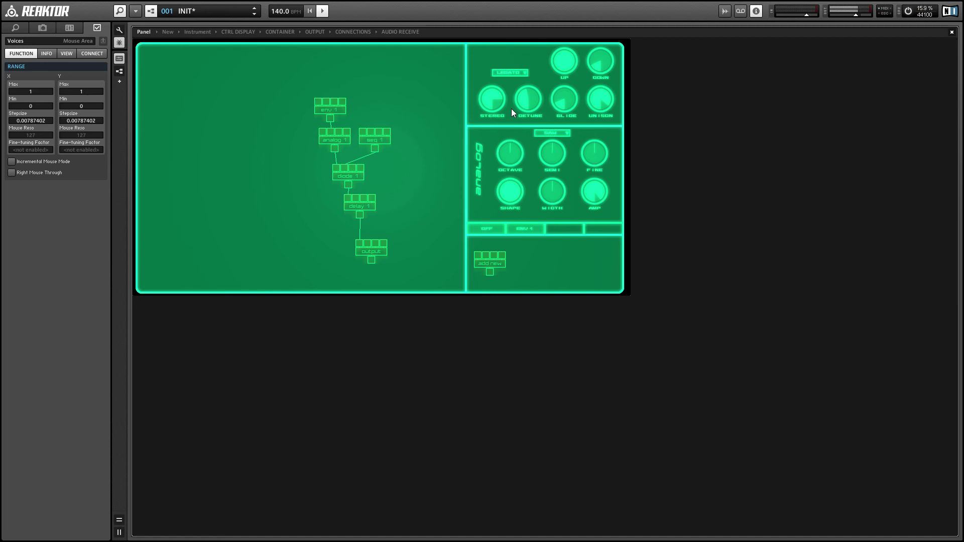
{"action": "left_click", "coordinate": [600, 104]}
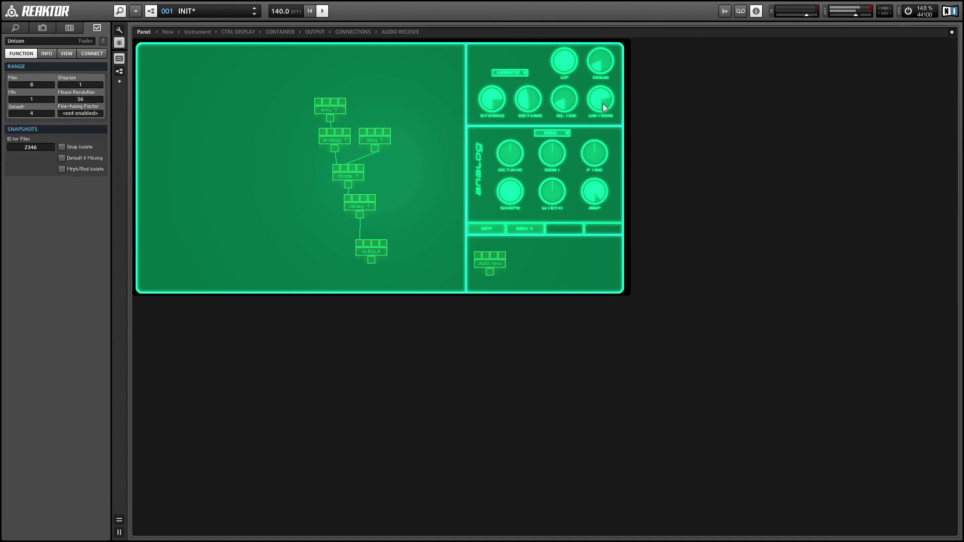
{"action": "left_click", "coordinate": [597, 204]}
{"action": "mouse_move", "coordinate": [592, 189]}
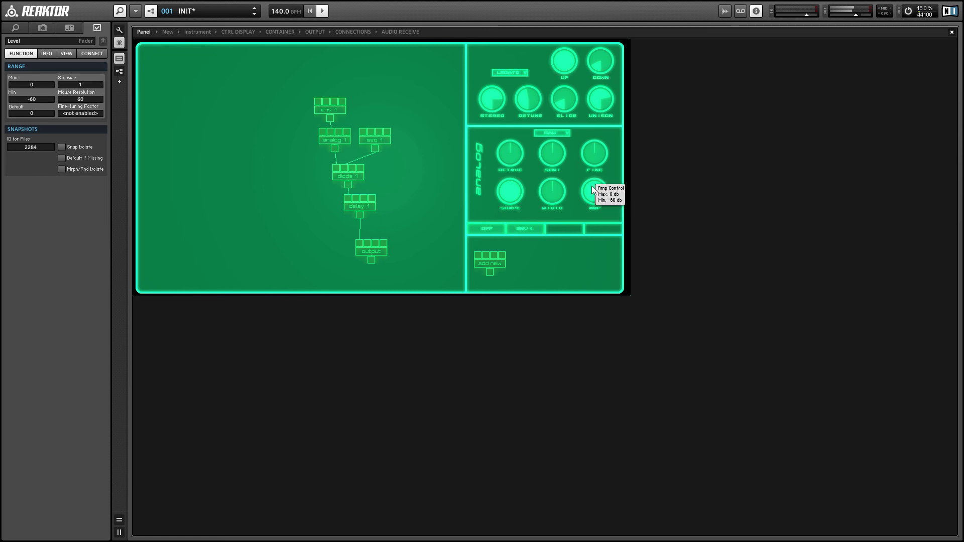
{"action": "left_click_drag", "start_coordinate": [592, 189], "coordinate": [590, 178]}
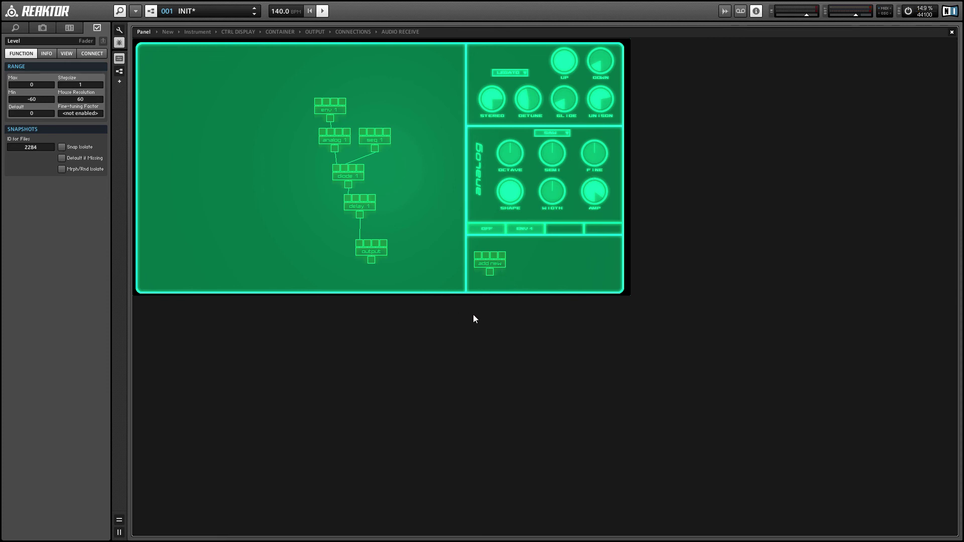
{"action": "left_click_drag", "start_coordinate": [568, 102], "coordinate": [567, 80]}
- Open the Analog snapshot bank and audition ANALOG INIT, BIG LEAD, PULSES, SCREAM and SCREAM2
{"action": "left_click", "coordinate": [45, 31]}
{"action": "left_click", "coordinate": [38, 77]}
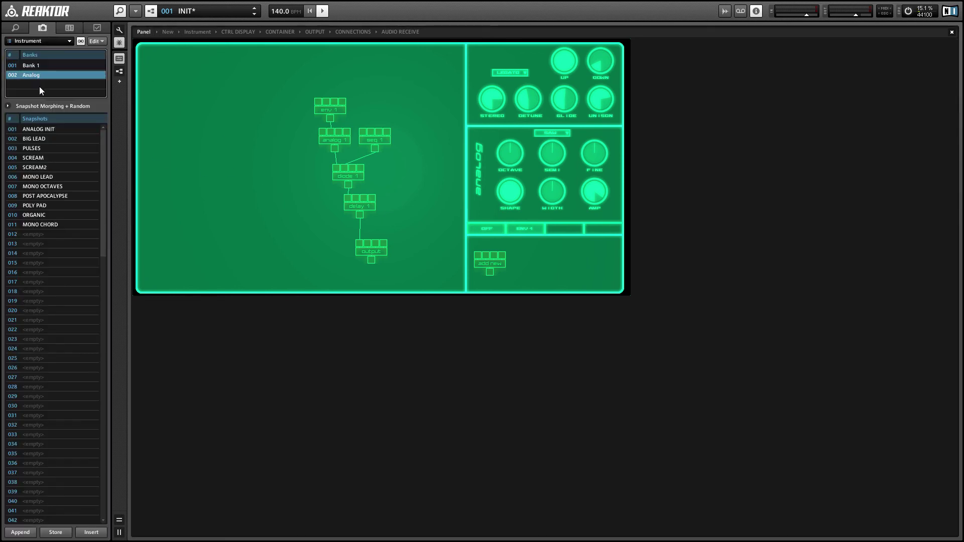
{"action": "left_click", "coordinate": [44, 130]}
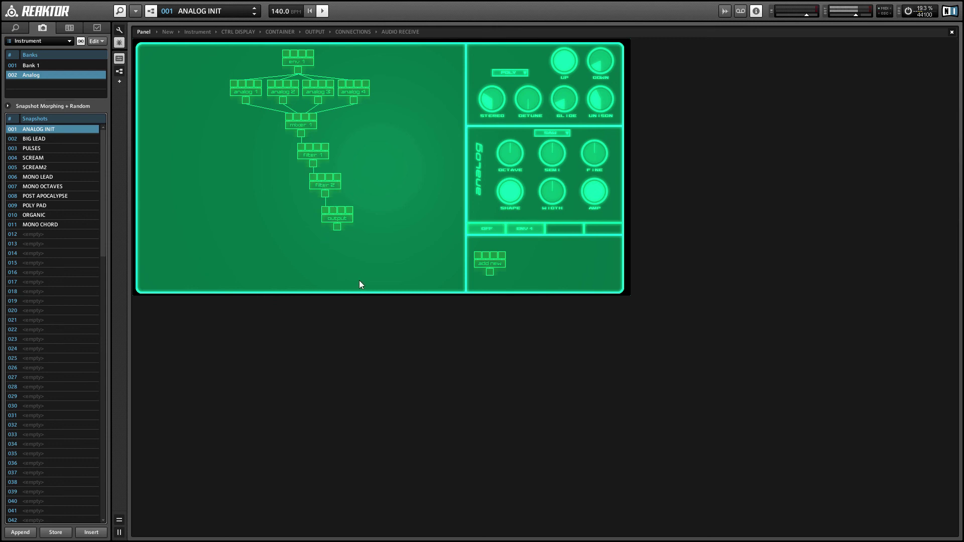
{"action": "left_click", "coordinate": [43, 138]}
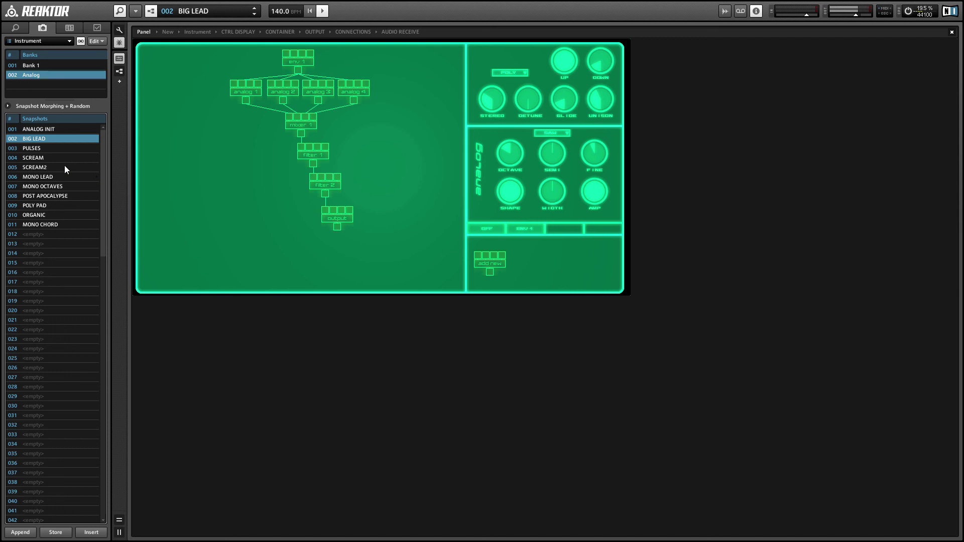
{"action": "left_click", "coordinate": [50, 150]}
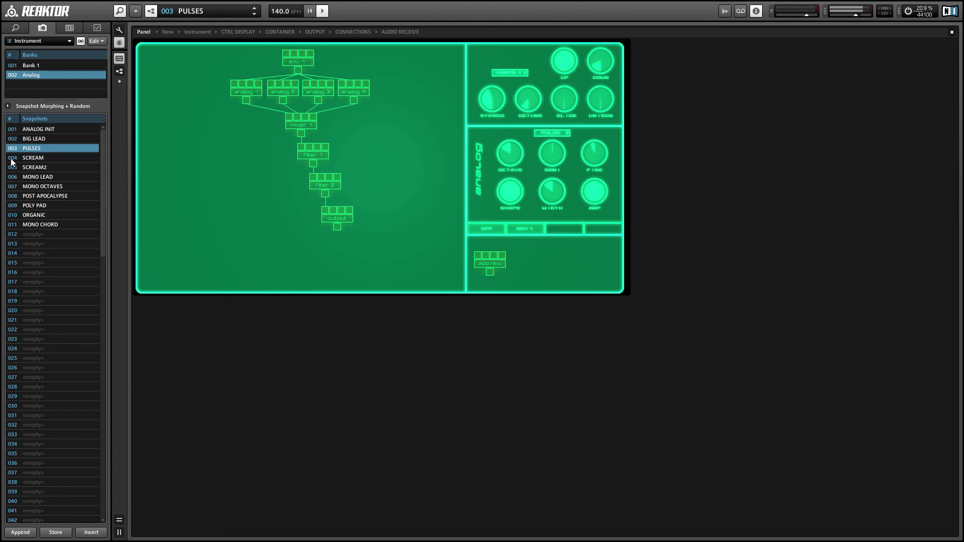
{"action": "left_click", "coordinate": [31, 160]}
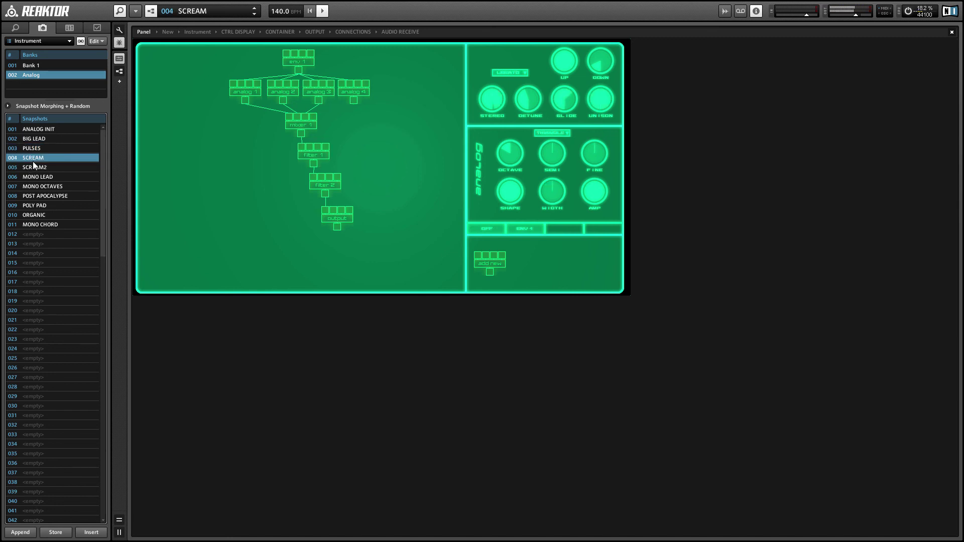
{"action": "left_click", "coordinate": [38, 167]}
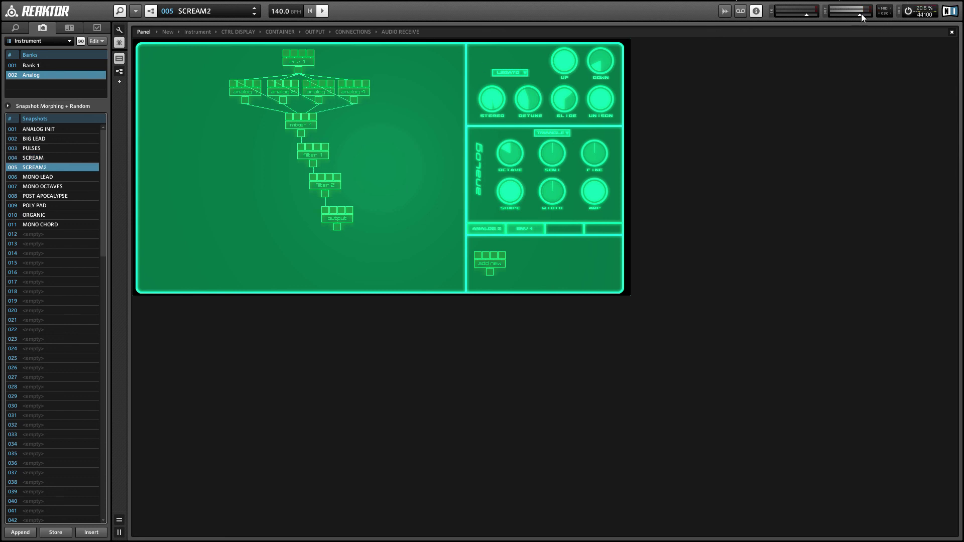
- Audition MONO LEAD through MONO CHORD, raise master volume slightly, then show the ensemble's own snapshot bank
{"action": "left_click", "coordinate": [35, 187]}
{"action": "left_click", "coordinate": [38, 179]}
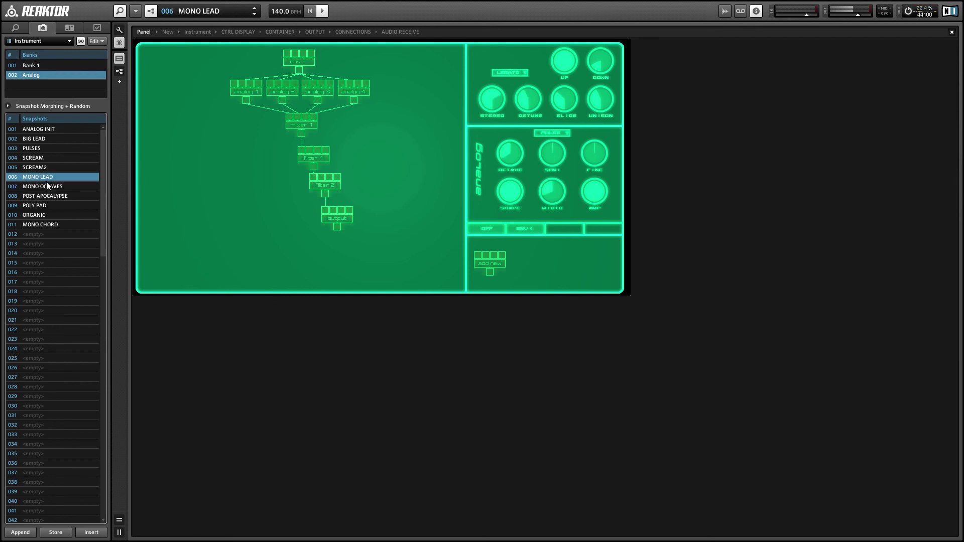
{"action": "left_click", "coordinate": [48, 185]}
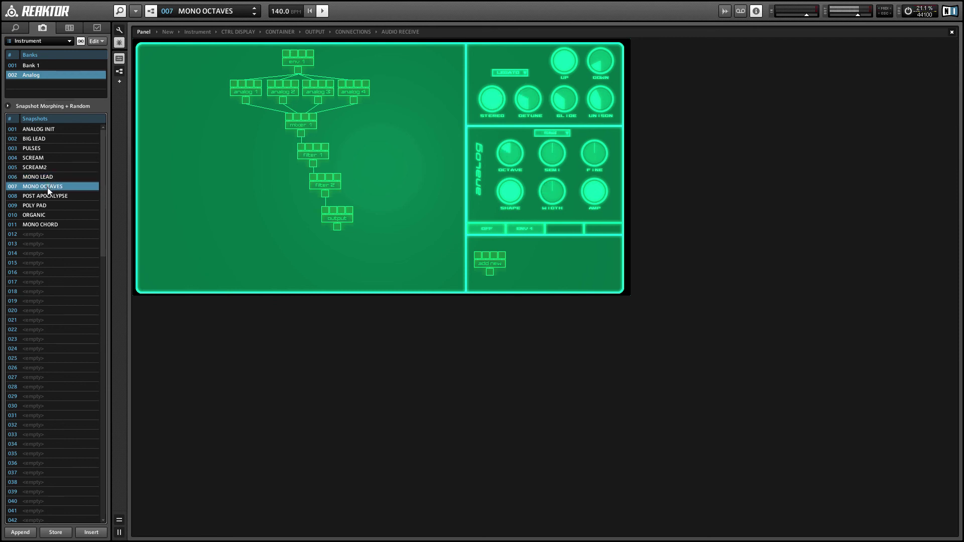
{"action": "left_click", "coordinate": [50, 196]}
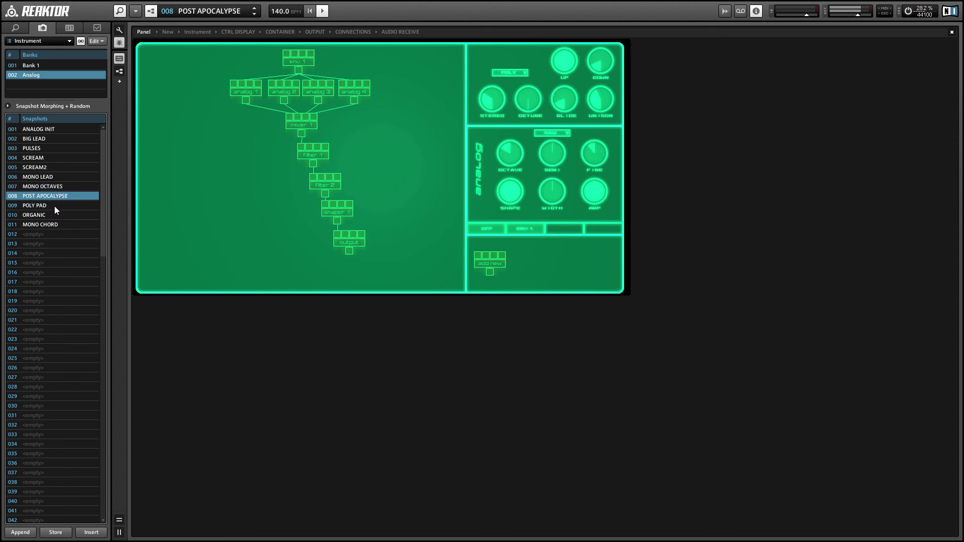
{"action": "left_click", "coordinate": [54, 205]}
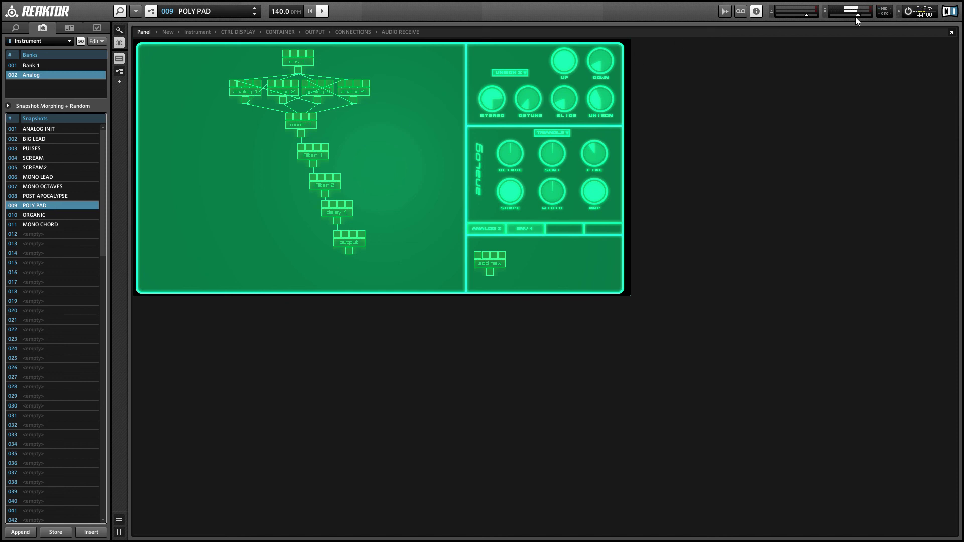
{"action": "left_click_drag", "start_coordinate": [855, 16], "coordinate": [861, 16]}
{"action": "left_click", "coordinate": [53, 220]}
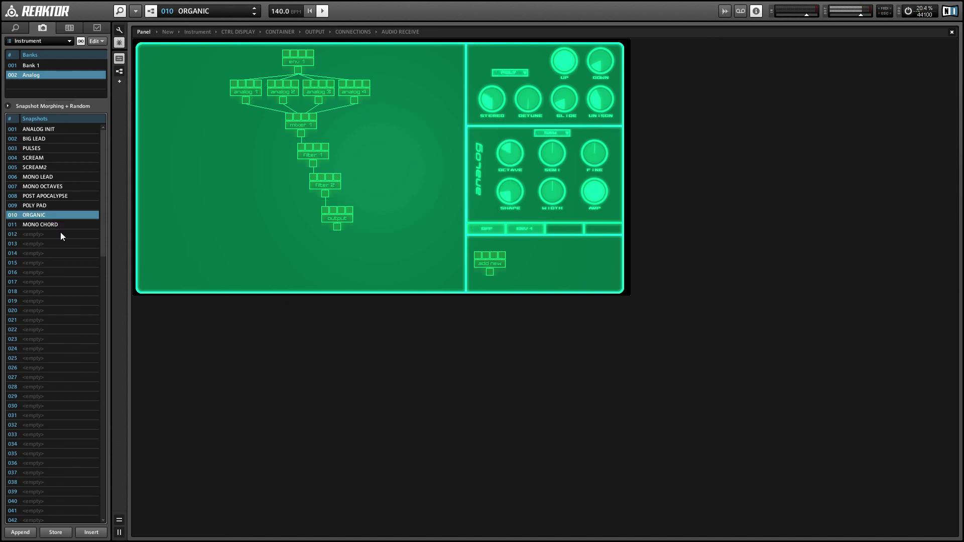
{"action": "left_click", "coordinate": [62, 227]}
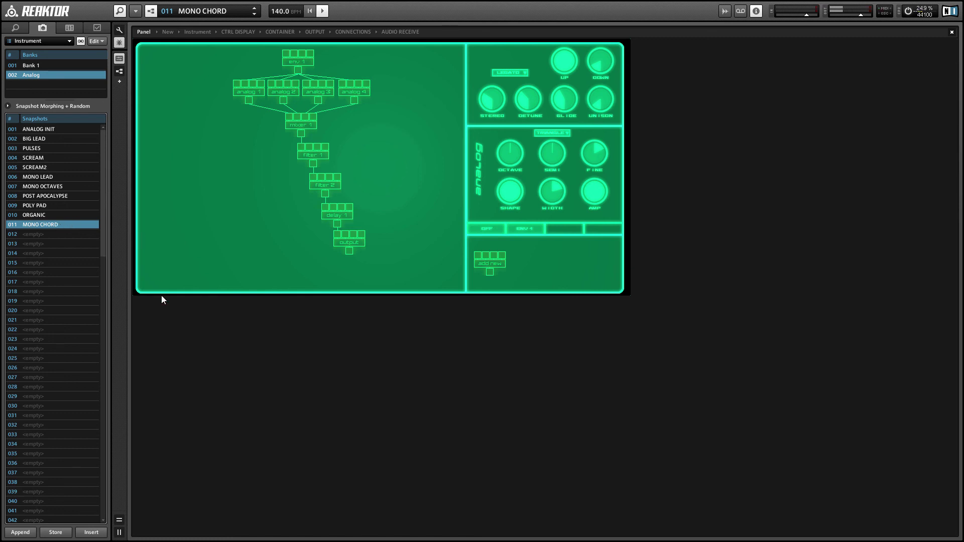
{"action": "left_click", "coordinate": [173, 322]}
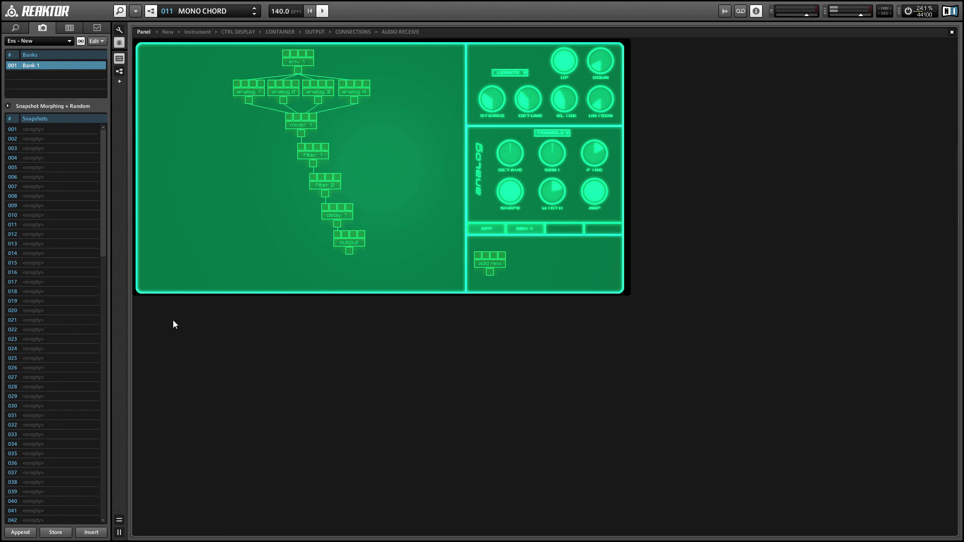